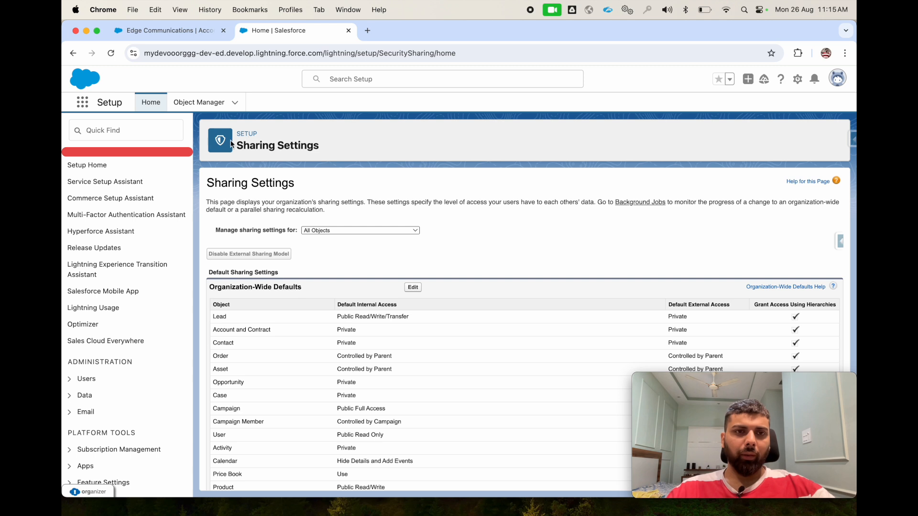
- Search the Setup options for "sharin" to locate Sharing Settings
click(119, 126)
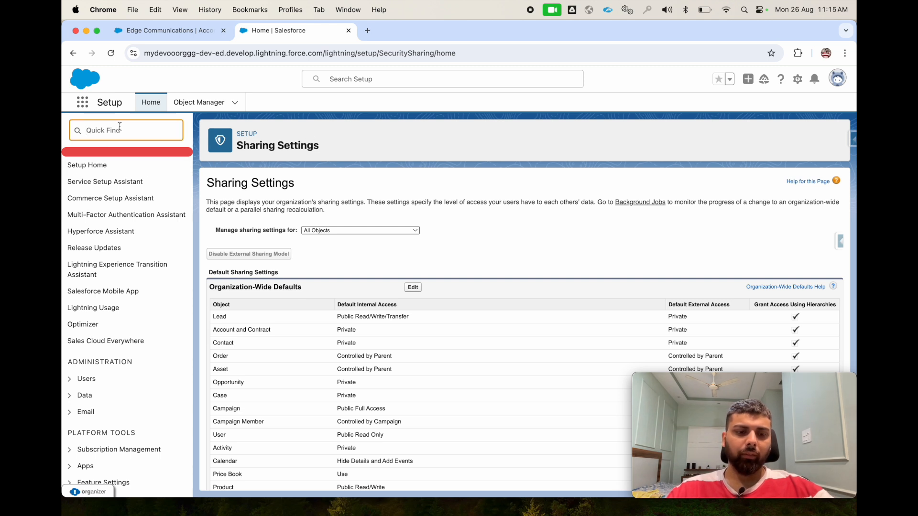
text(sahr)
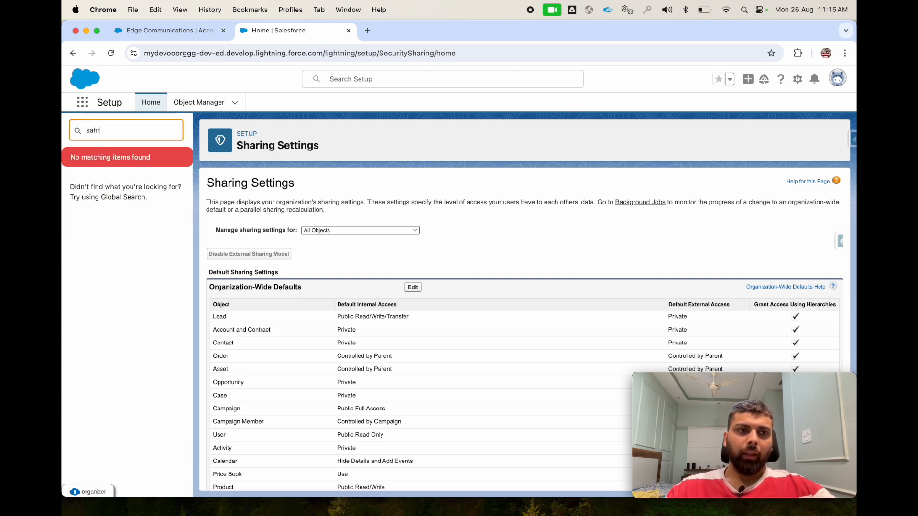
key(BackSpace)
text(harin)
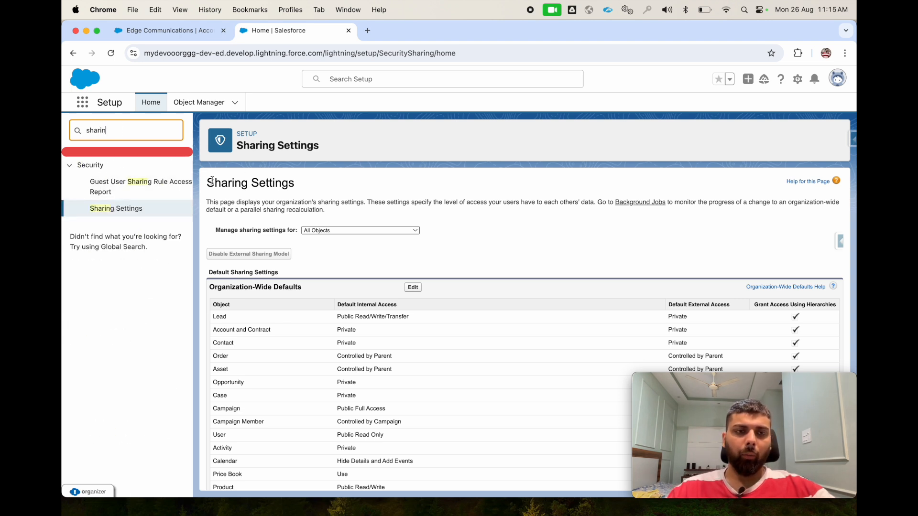
- Find "account" on the Sharing Settings page and start a new rule under Account Sharing Rules
scroll(216, 186, down, 3)
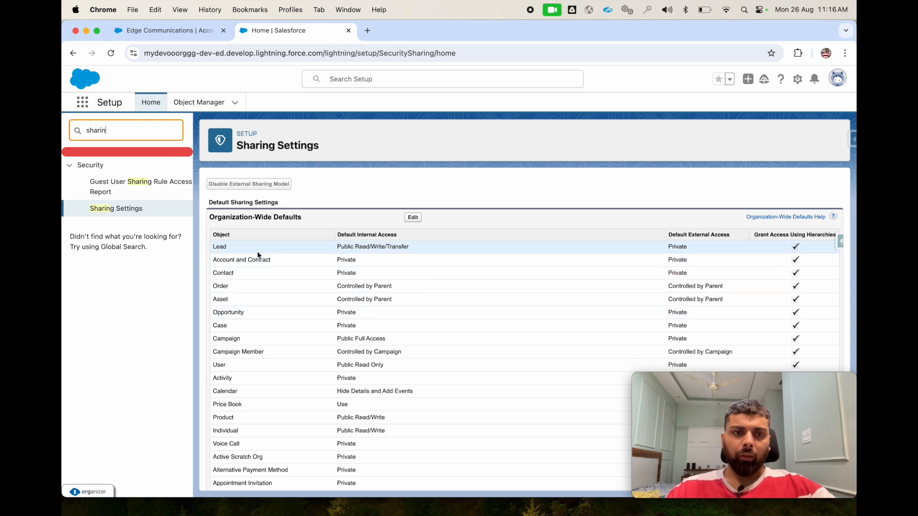
click(332, 181)
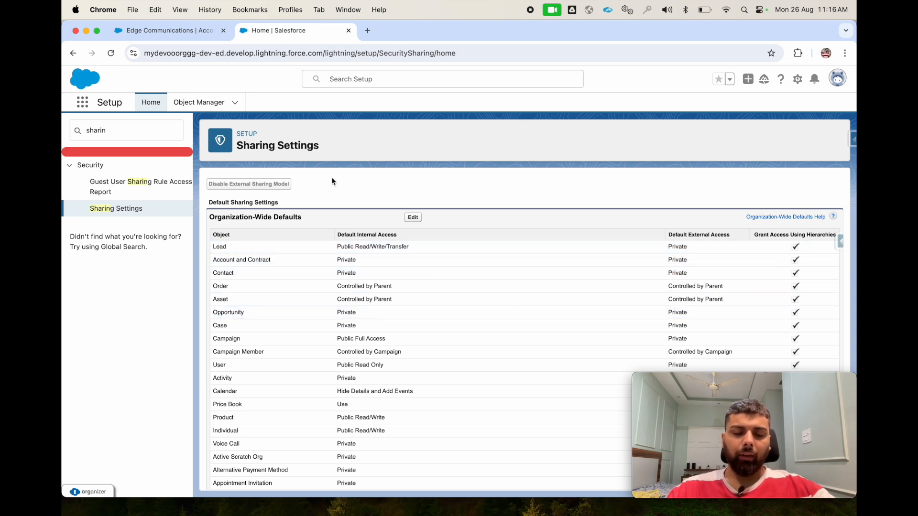
key(super+f)
text(account)
key(Return)
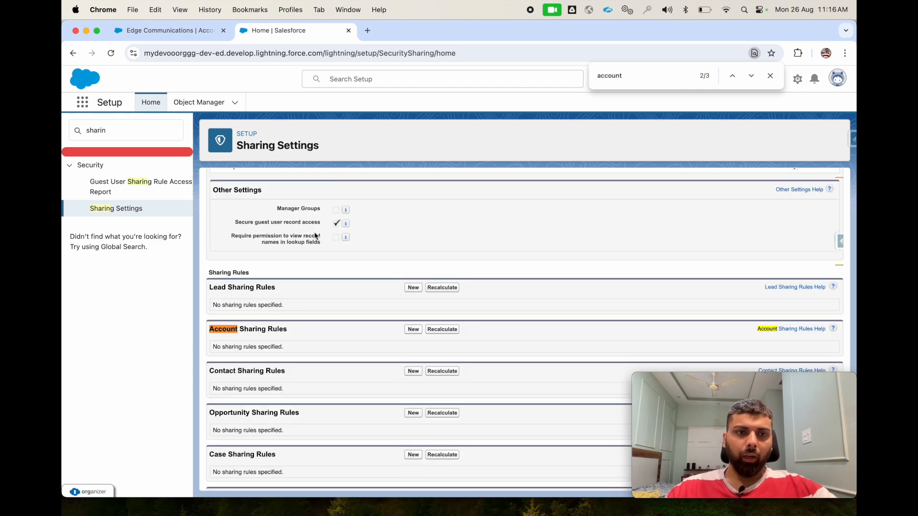
scroll(314, 231, up, 10)
scroll(314, 232, down, 10)
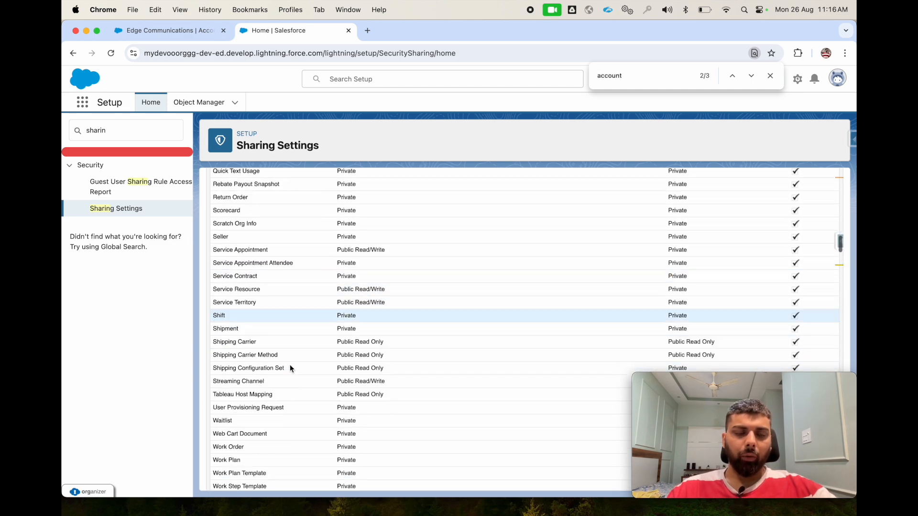
scroll(290, 364, down, 3)
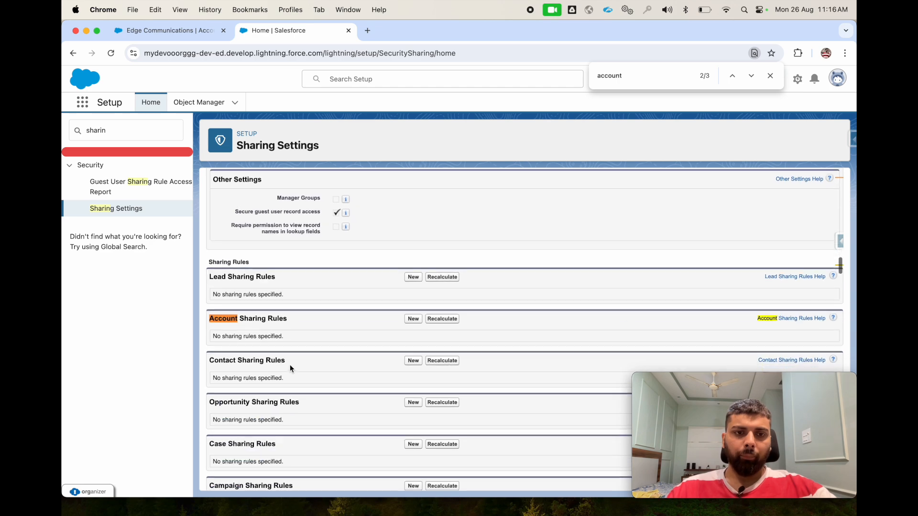
click(412, 319)
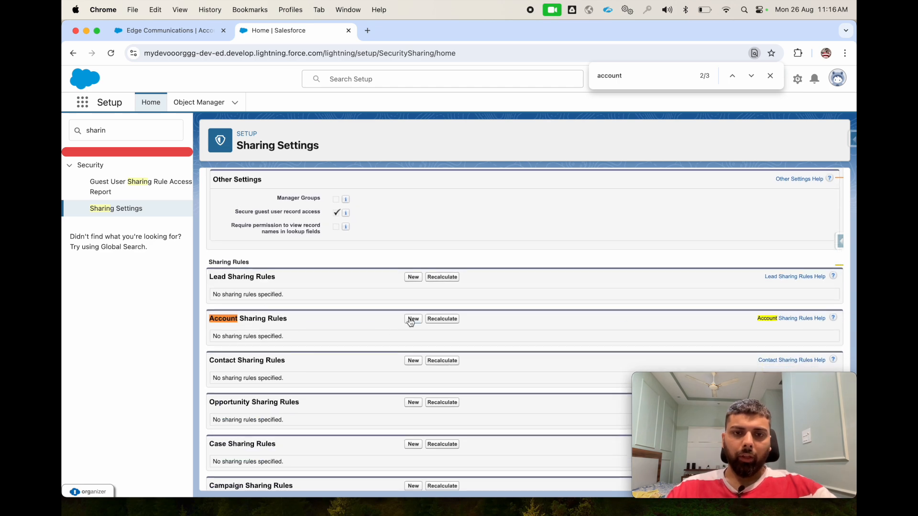
click(769, 76)
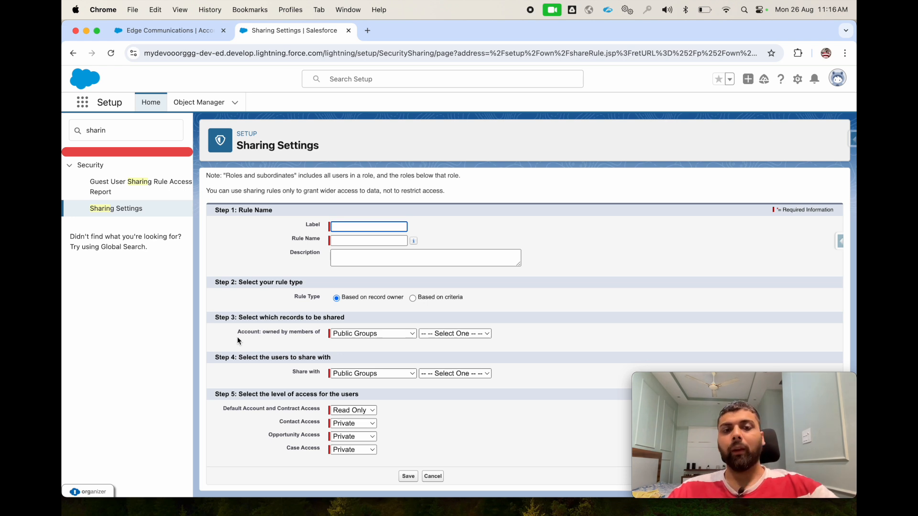
click(339, 333)
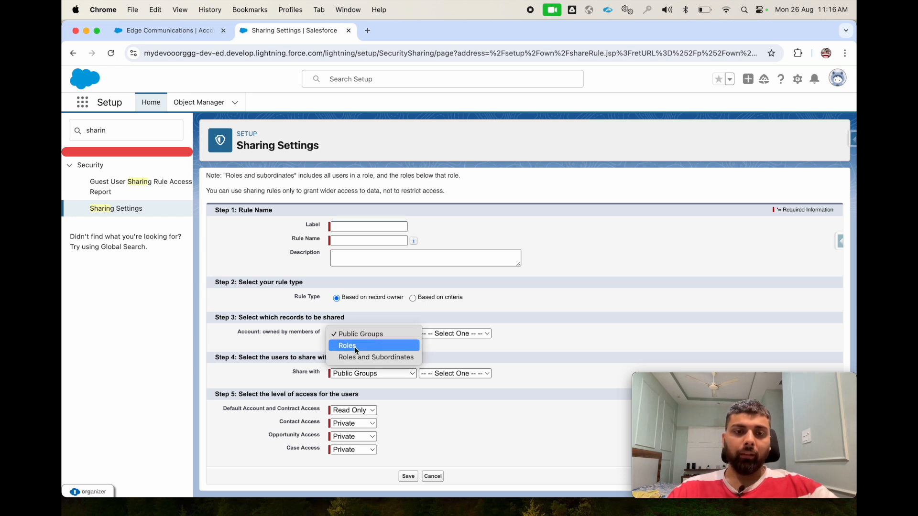
click(290, 357)
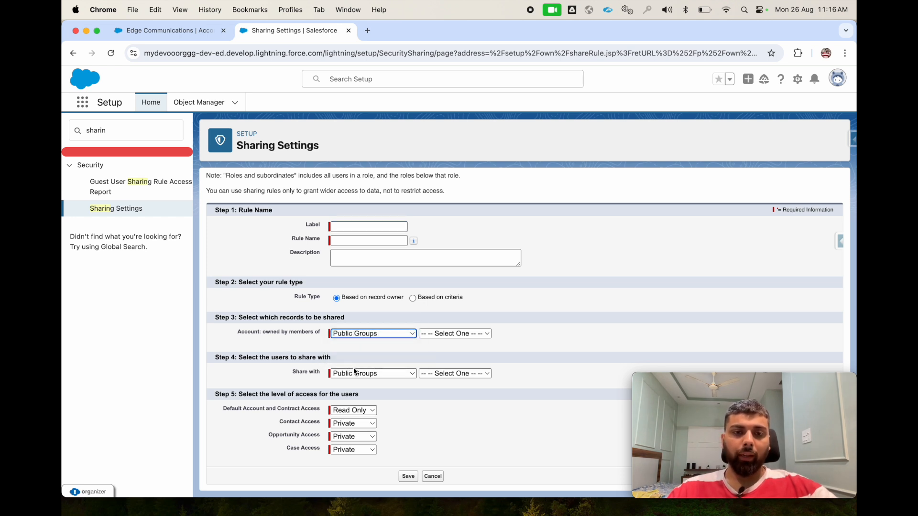
click(354, 372)
click(453, 416)
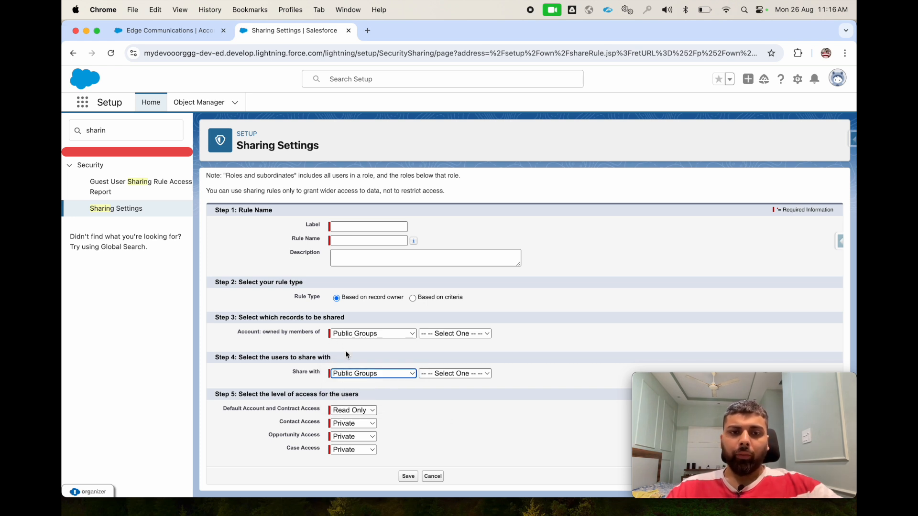
- Base the account sharing rule on criteria and set the first criterion to Rating equals Hot
click(413, 297)
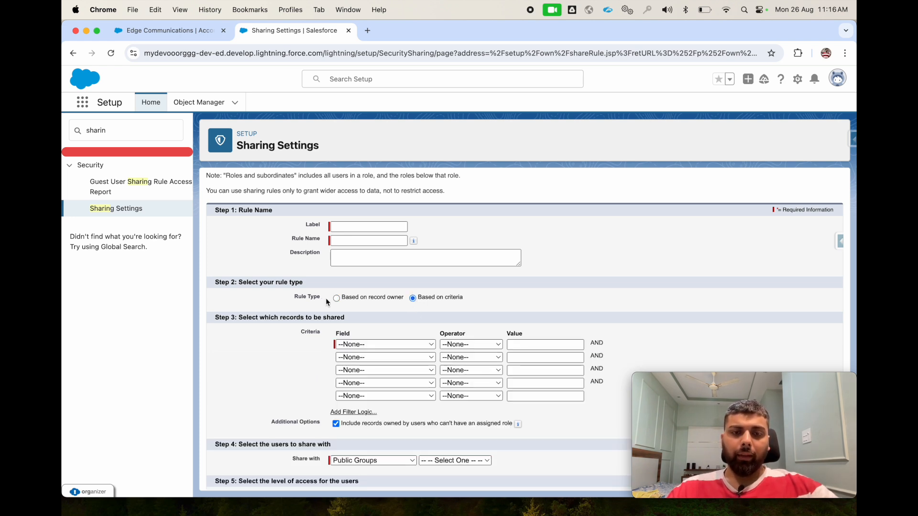
scroll(326, 298, down, 2)
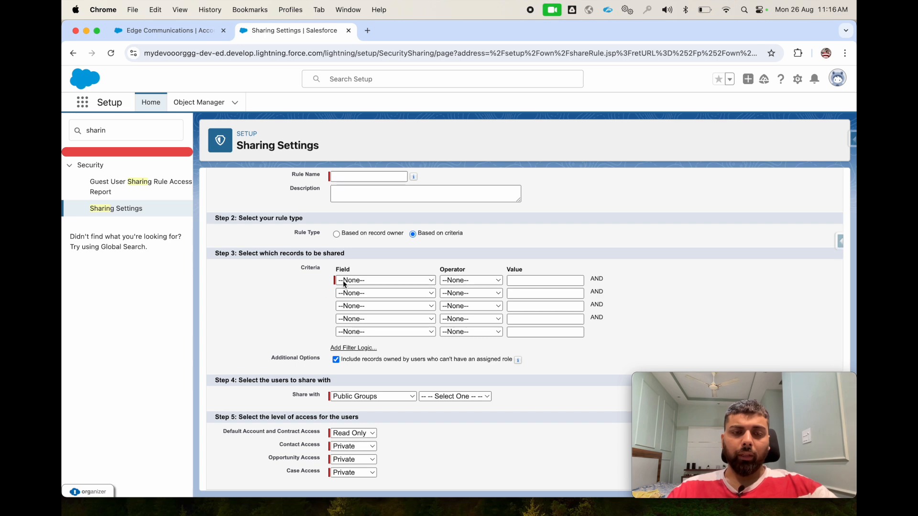
scroll(343, 280, up, 3)
scroll(355, 305, down, 3)
scroll(355, 305, down, 1)
click(353, 257)
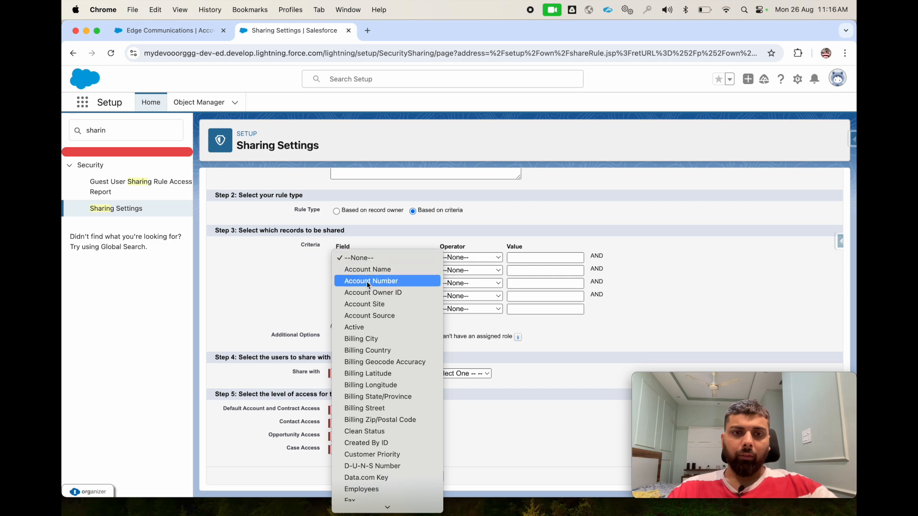
scroll(368, 293, down, 10)
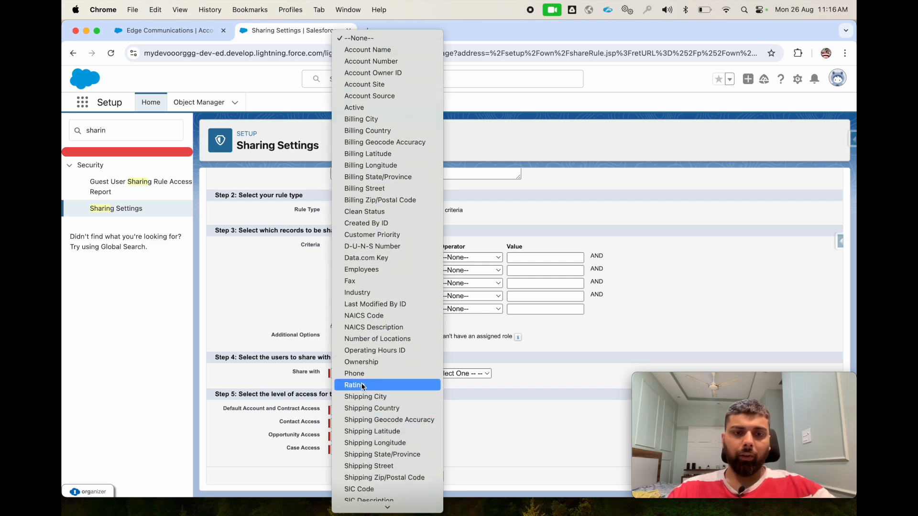
click(362, 386)
click(497, 259)
click(500, 261)
click(525, 258)
text(Hot)
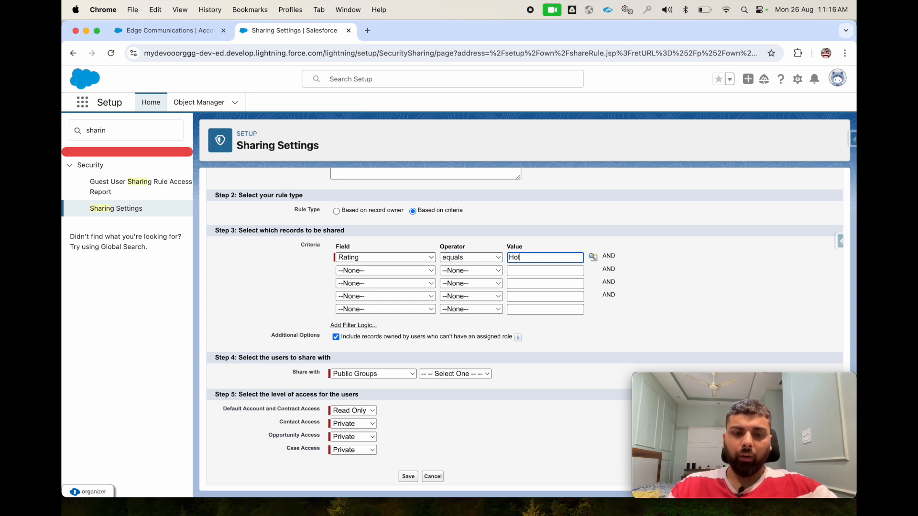
- Share the matching accounts with the Eastern Sales Team role
click(351, 376)
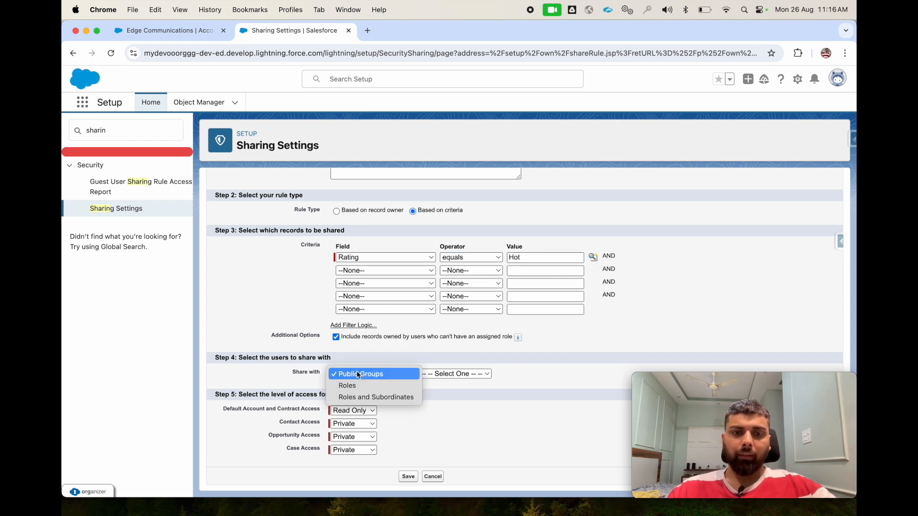
click(363, 385)
click(460, 374)
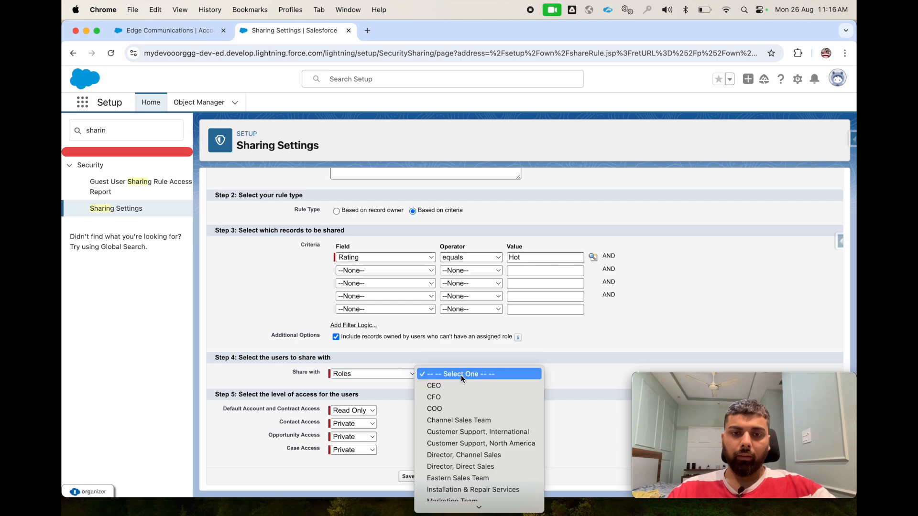
click(452, 400)
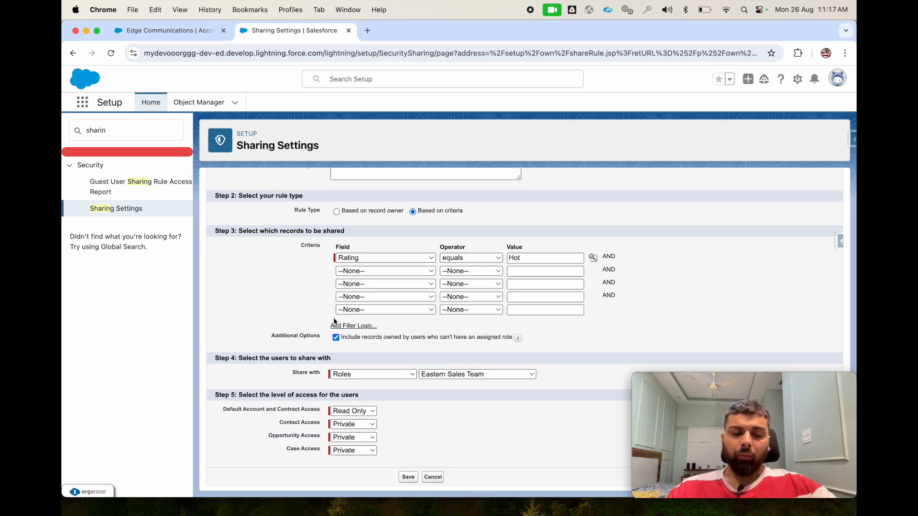
- Set the rule's Contact Access to Read Only and its Case Access to Read/Write, keeping Opportunity Access Private
scroll(334, 321, up, 2)
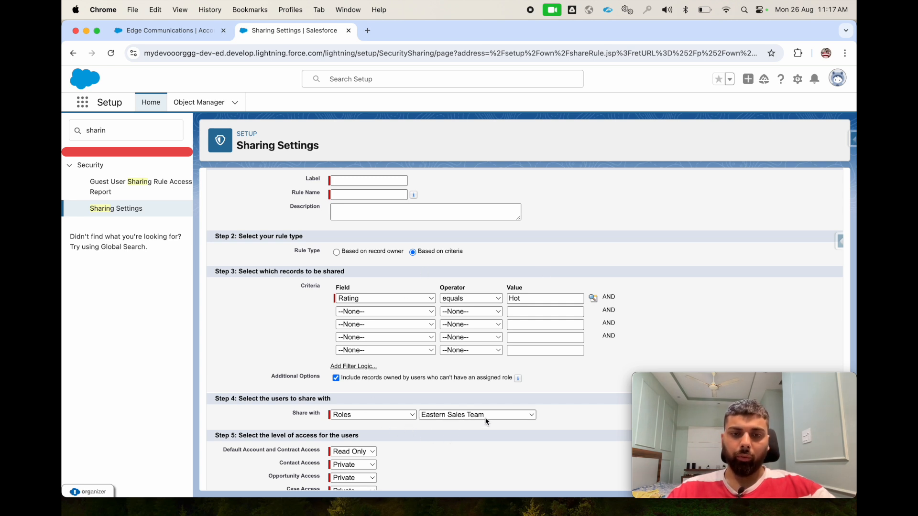
scroll(485, 422, down, 2)
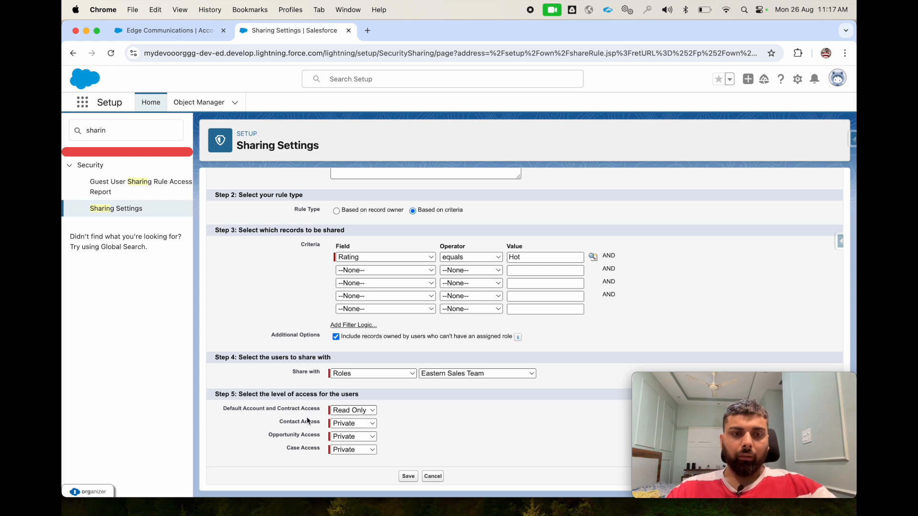
click(344, 425)
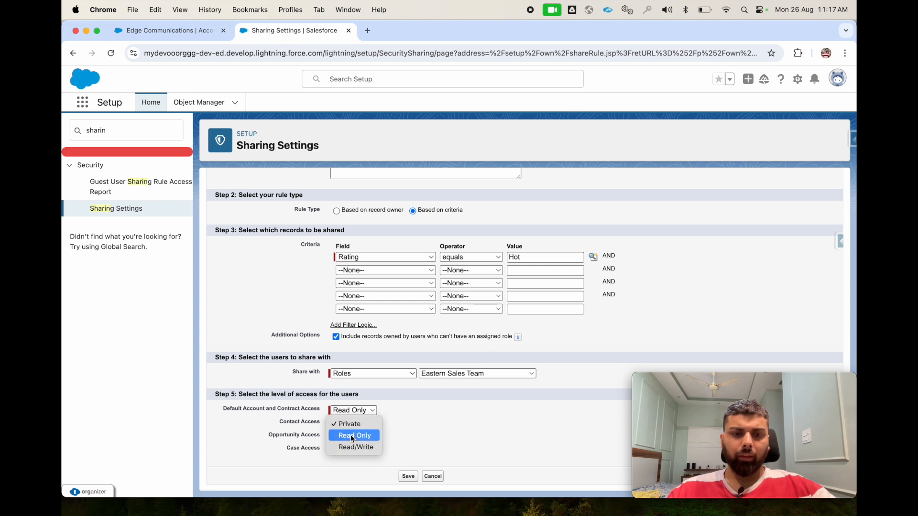
click(351, 435)
click(351, 437)
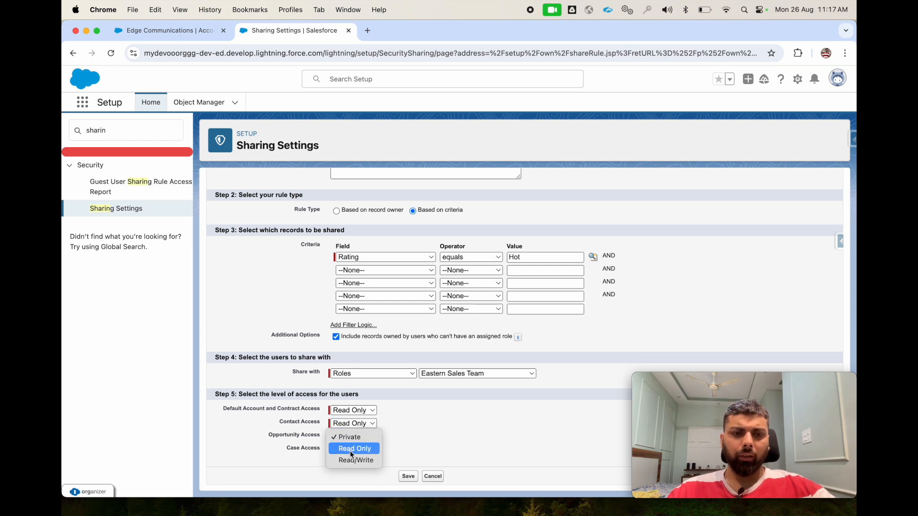
click(345, 437)
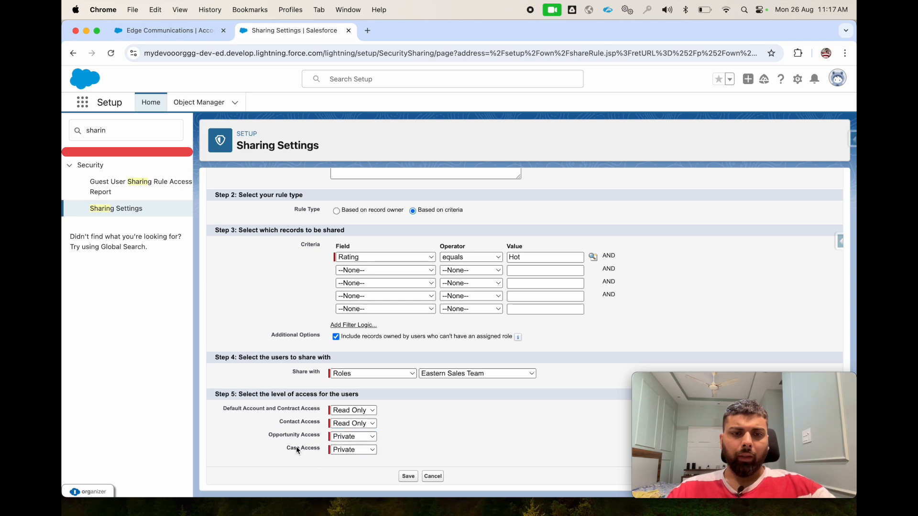
click(343, 450)
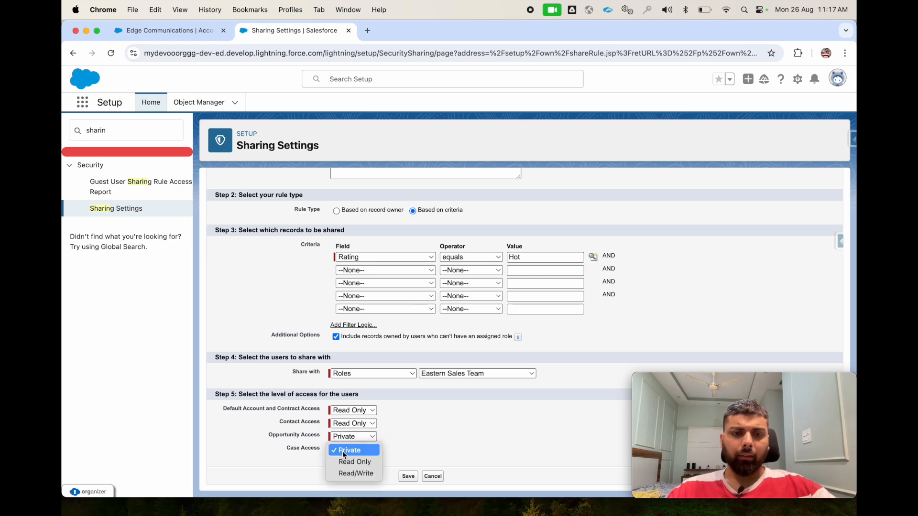
click(356, 474)
- Label the sharing rule "Eastern Sales Team Access Hot Account" and fill in its rule name
scroll(343, 292, up, 3)
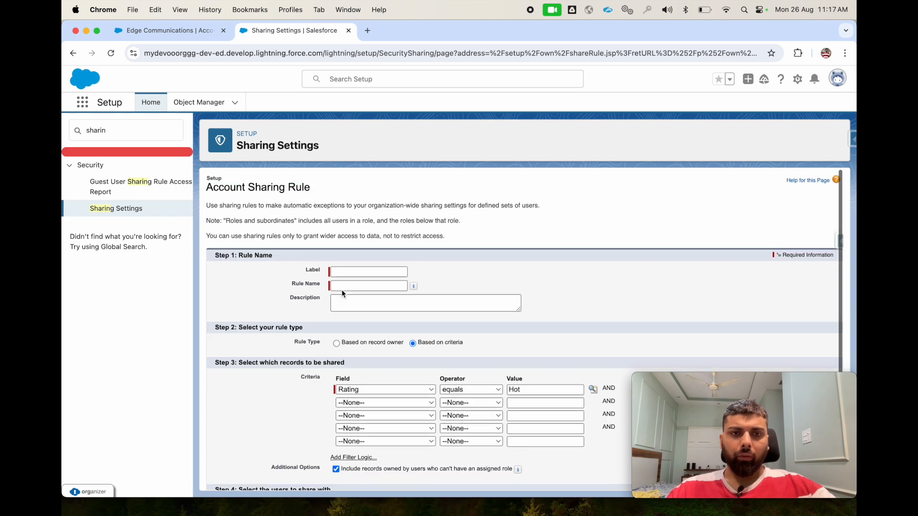
scroll(468, 335, down, 3)
scroll(468, 335, up, 3)
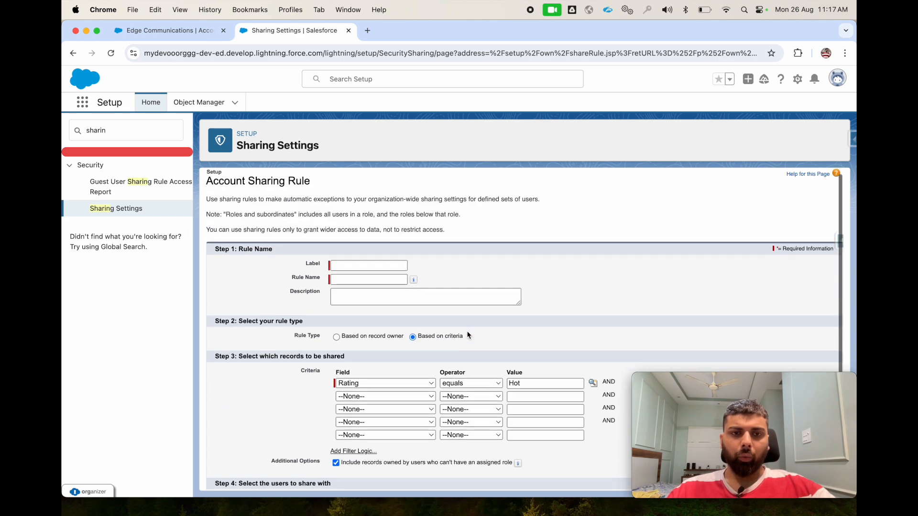
click(368, 266)
click(374, 282)
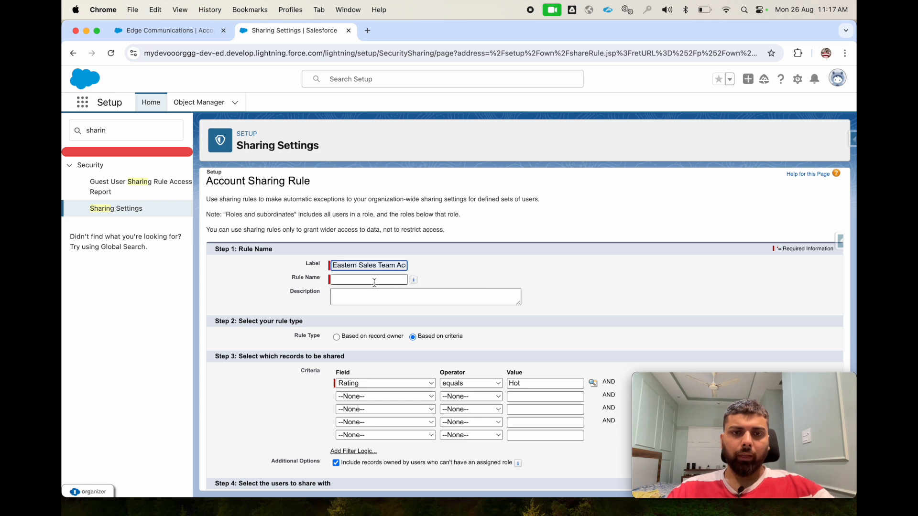
double_click(354, 266)
triple_click(363, 269)
double_click(349, 265)
scroll(349, 264, left, 2)
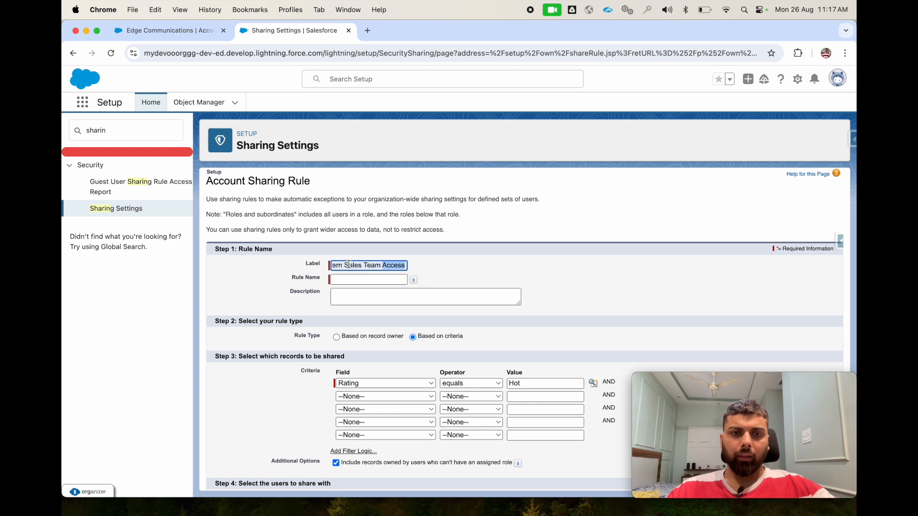
scroll(348, 264, right, 2)
click(366, 266)
click(377, 267)
key(BackSpace)
key(BackSpace)
key(BackSpace)
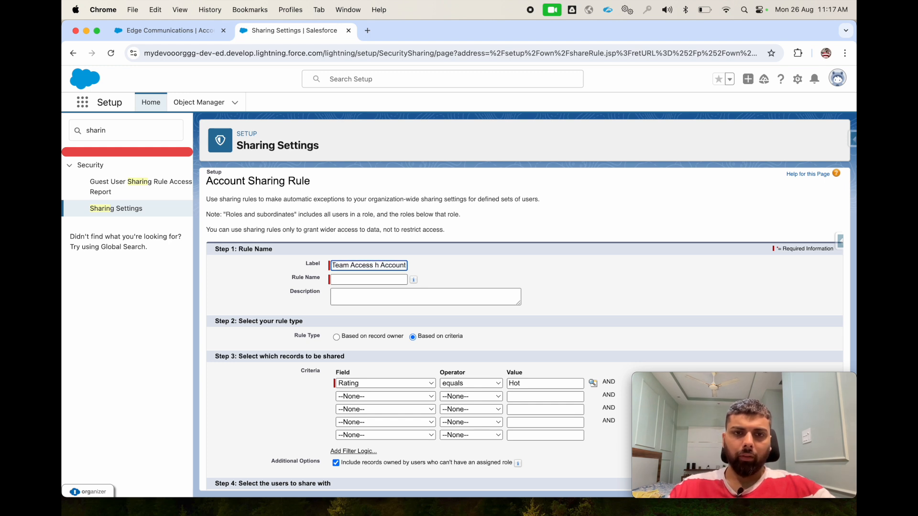
text(Hot)
click(354, 281)
click(523, 279)
- Save the account sharing rule and accept the background recalculation of sharing access
scroll(523, 276, down, 3)
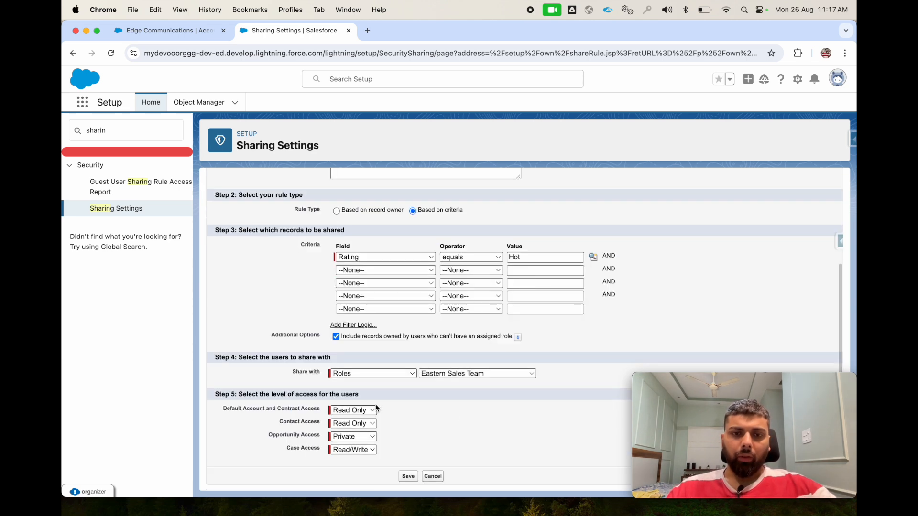
click(404, 477)
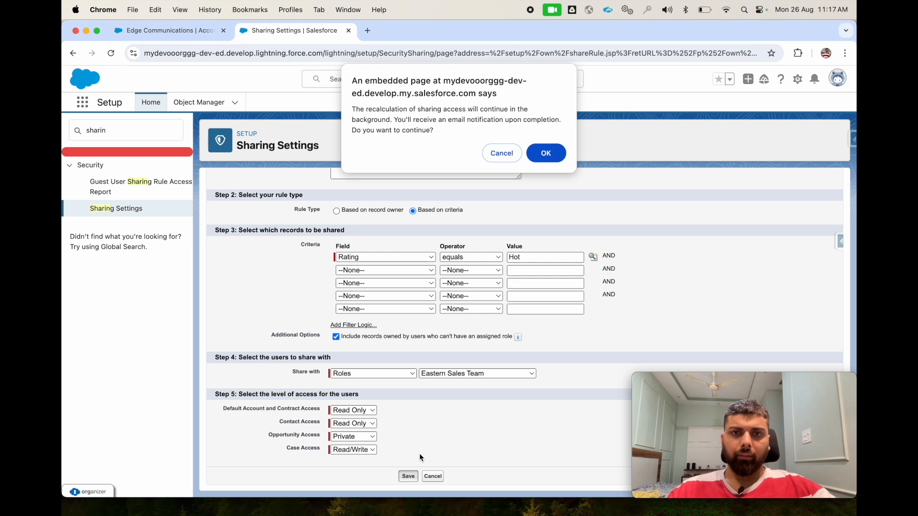
click(545, 147)
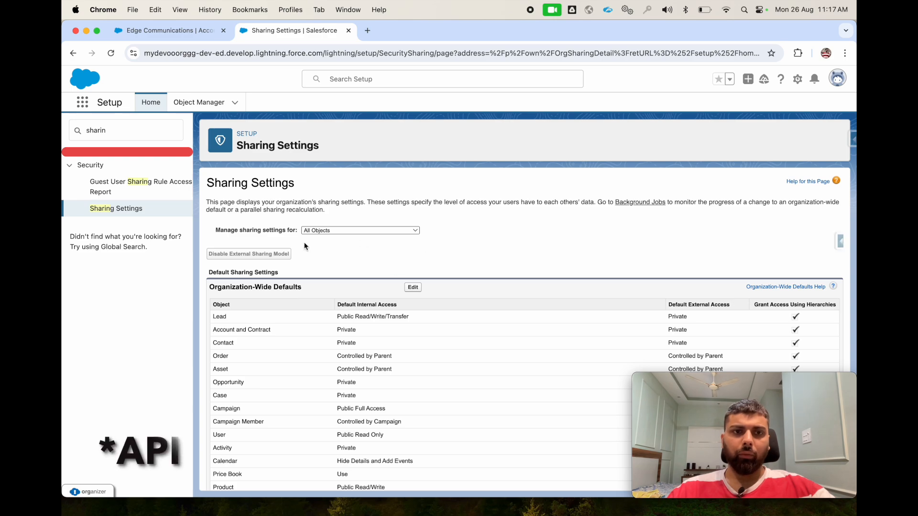
- Examine the saved account sharing rule in the Sharing Settings
scroll(323, 387, down, 10)
scroll(323, 390, down, 20)
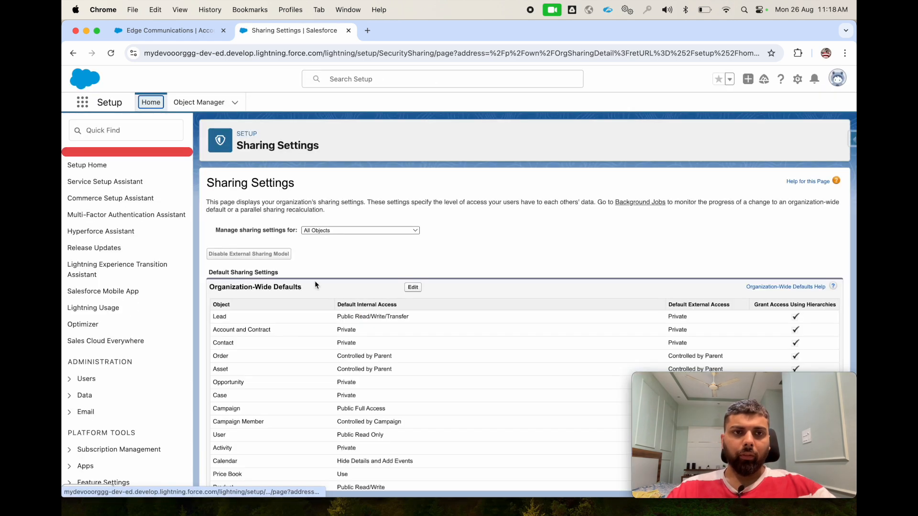
scroll(357, 329, down, 15)
scroll(357, 353, up, 10)
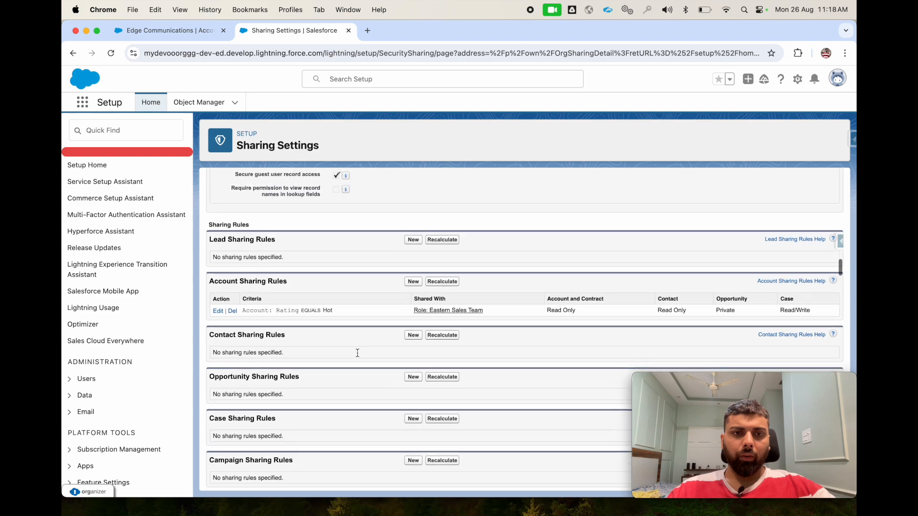
- Switch to the standard user's session, refresh the All Accounts list view and dismiss the Go Mobile prompt
key(ctrl+Up)
click(338, 164)
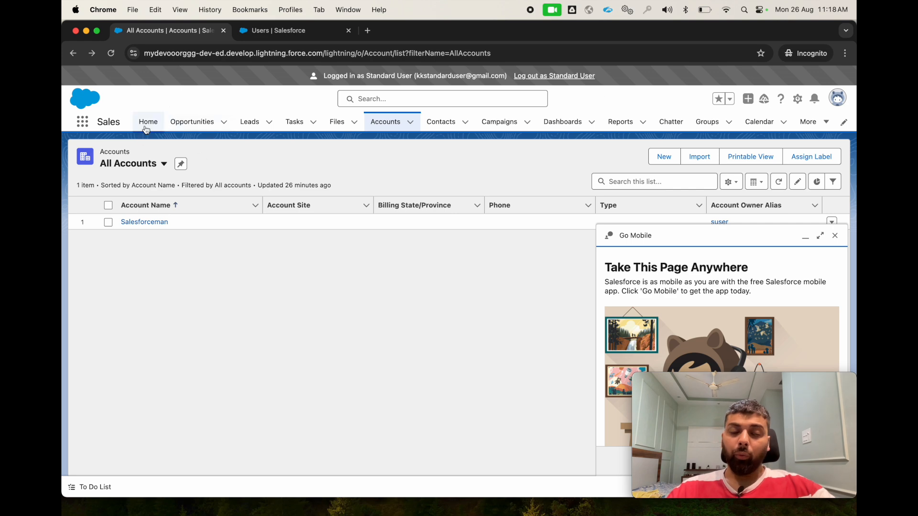
click(111, 53)
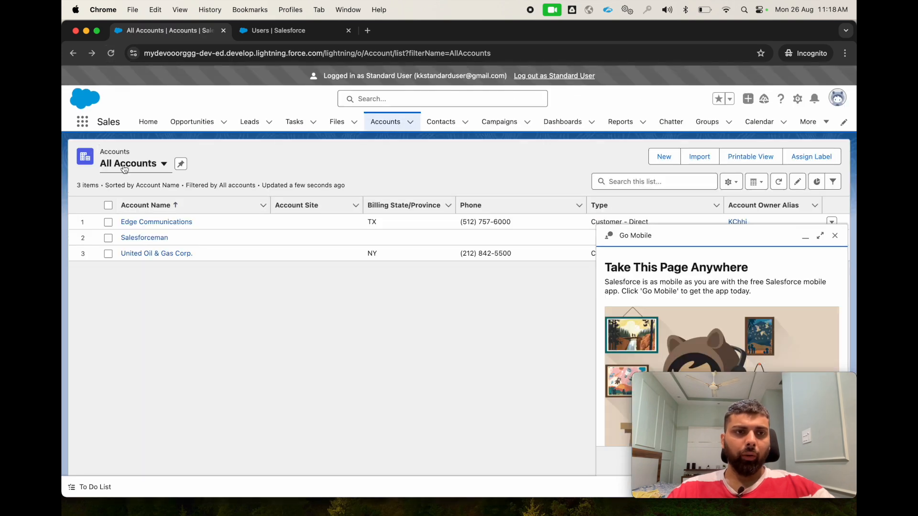
click(125, 164)
click(143, 206)
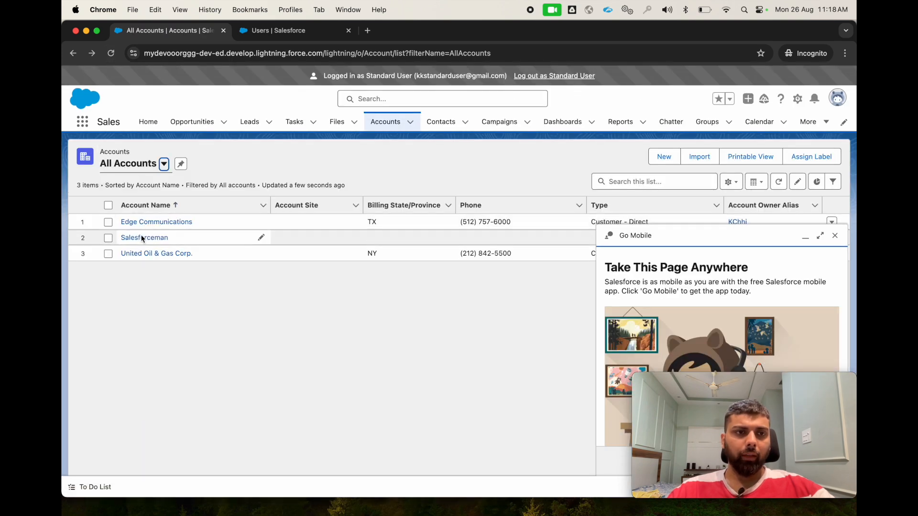
click(835, 238)
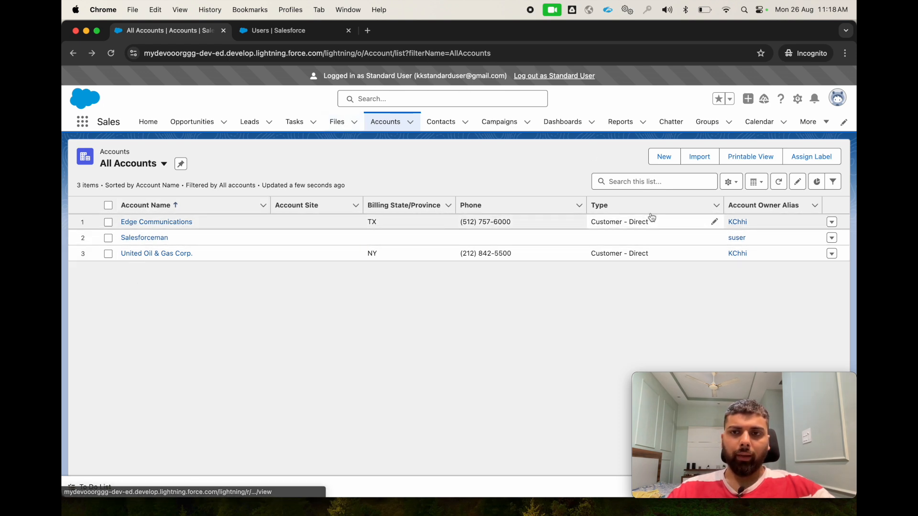
- Check the ratings in the details of the Edge Communications and United Oil & Gas Corp. accounts
click(137, 222)
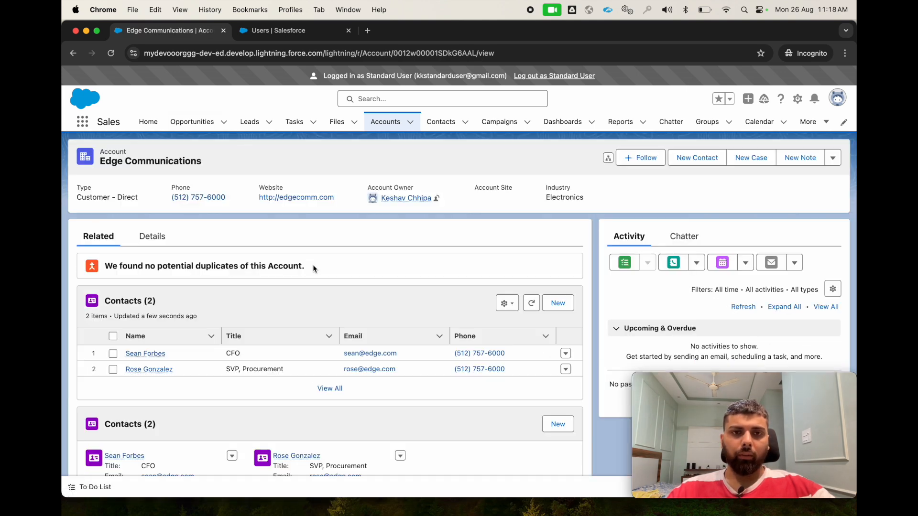
click(138, 236)
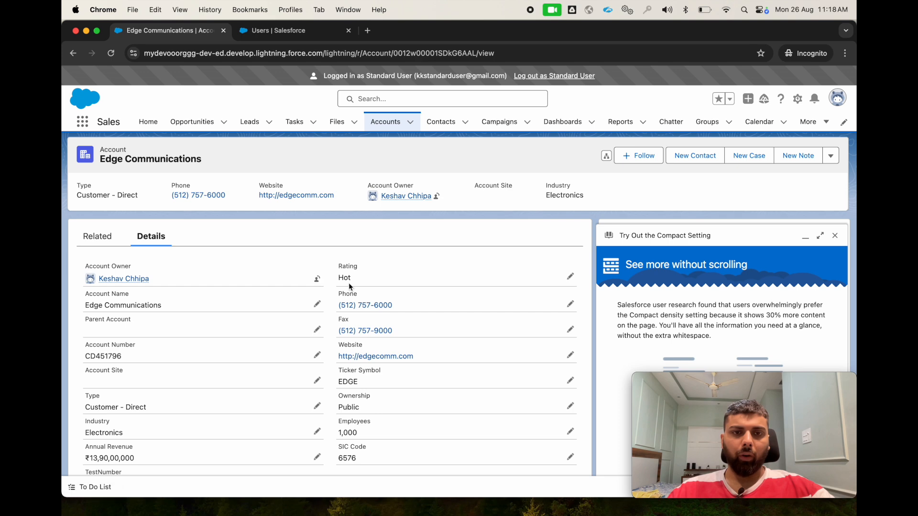
click(384, 122)
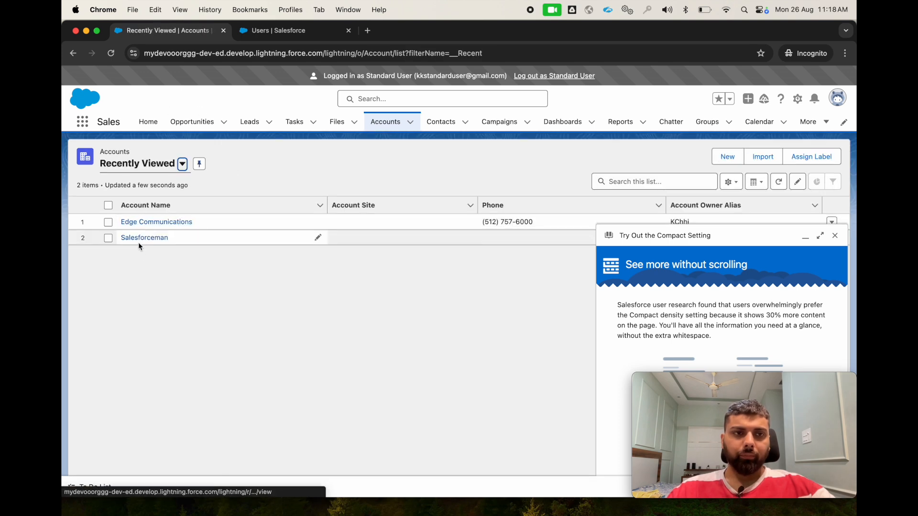
click(182, 164)
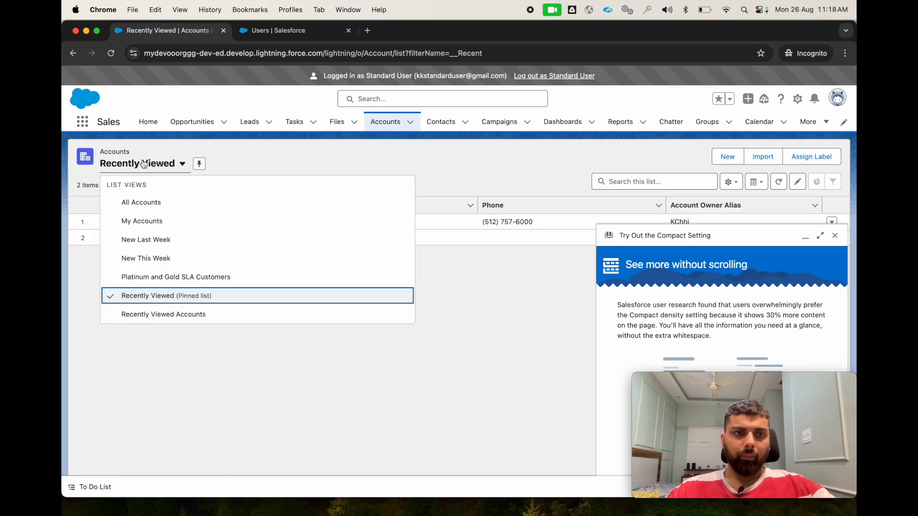
click(143, 200)
click(145, 252)
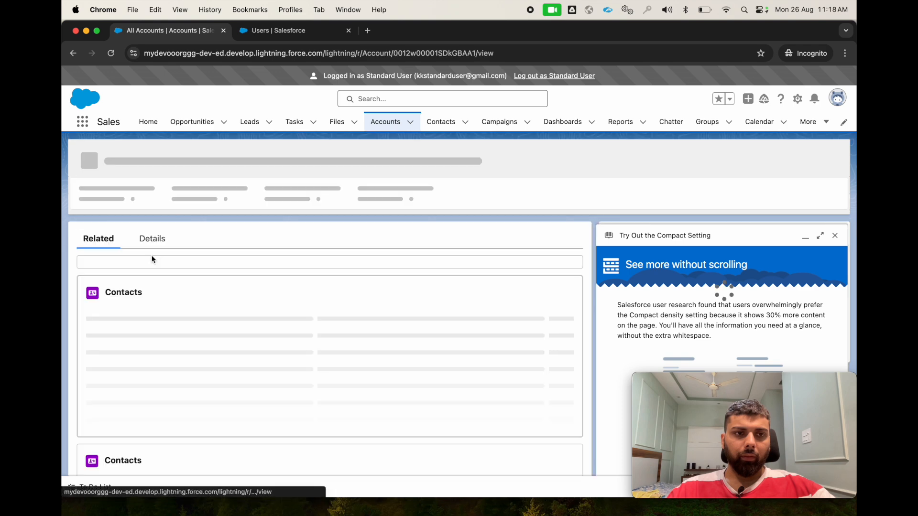
click(834, 236)
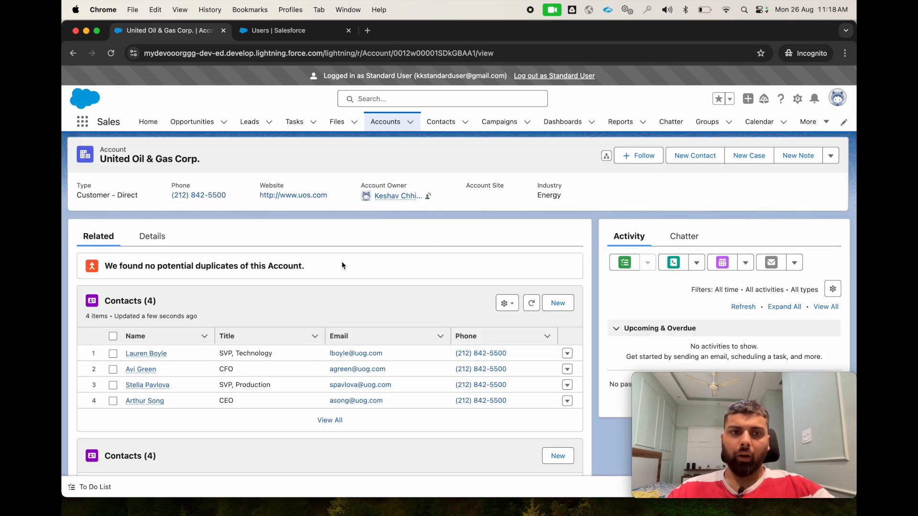
click(150, 242)
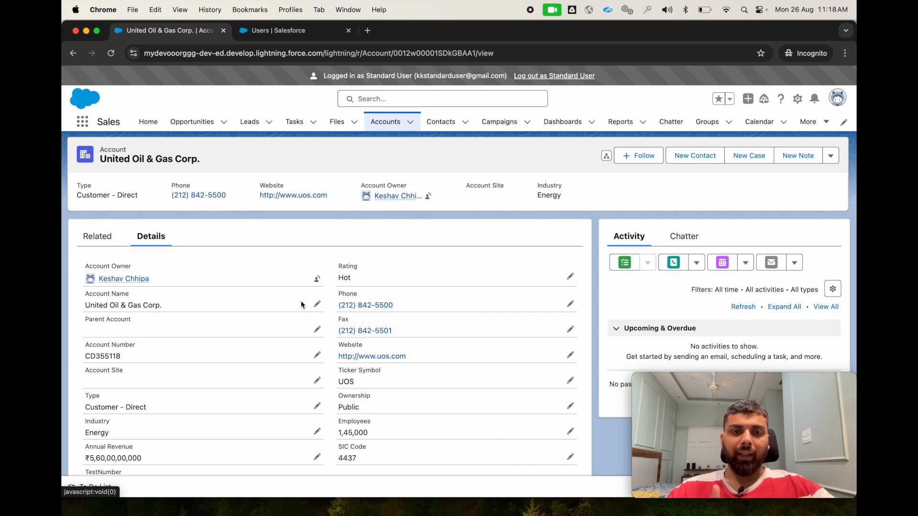
- Switch back to the Sharing Settings to check the access levels granted by the account sharing rule
key(ctrl+Up)
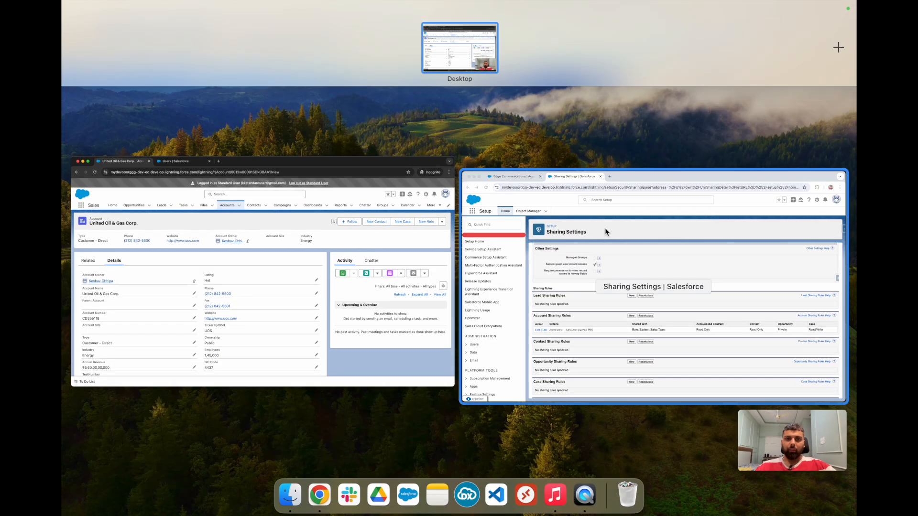
click(604, 228)
scroll(403, 368, down, 3)
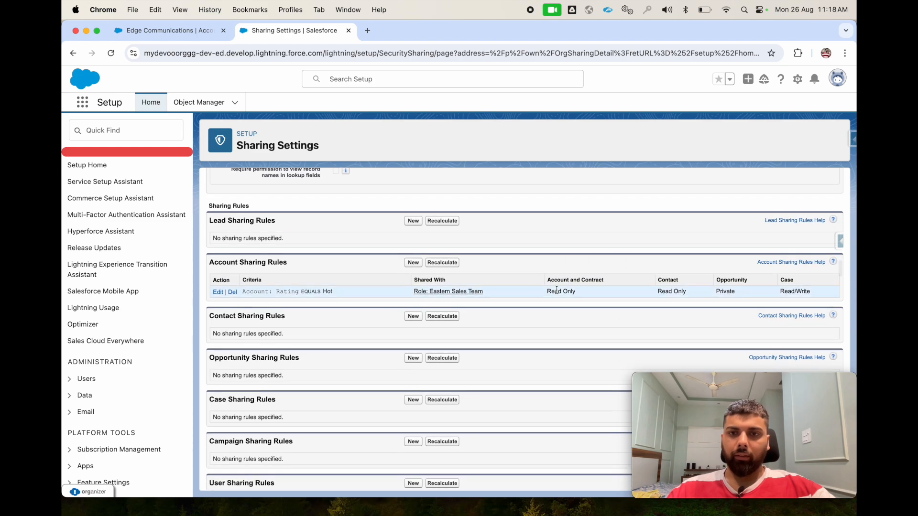
- In the standard user's session, try to save the United Oil & Gas Corp. account with the type Prospect and cancel the edit
key(ctrl+Up)
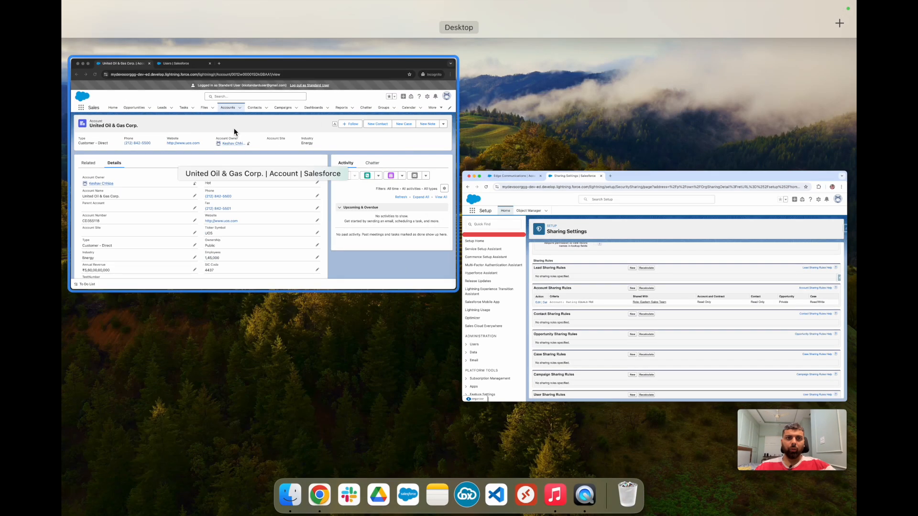
click(233, 129)
scroll(396, 293, down, 1)
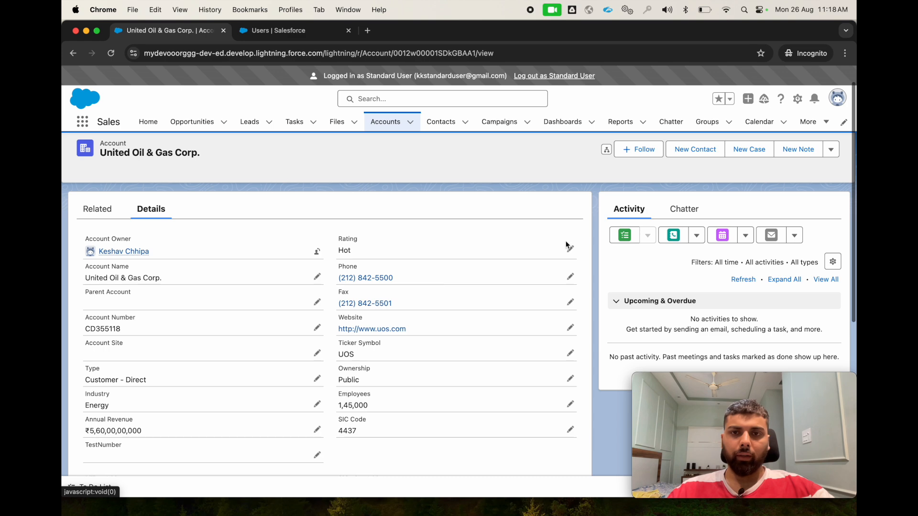
click(570, 251)
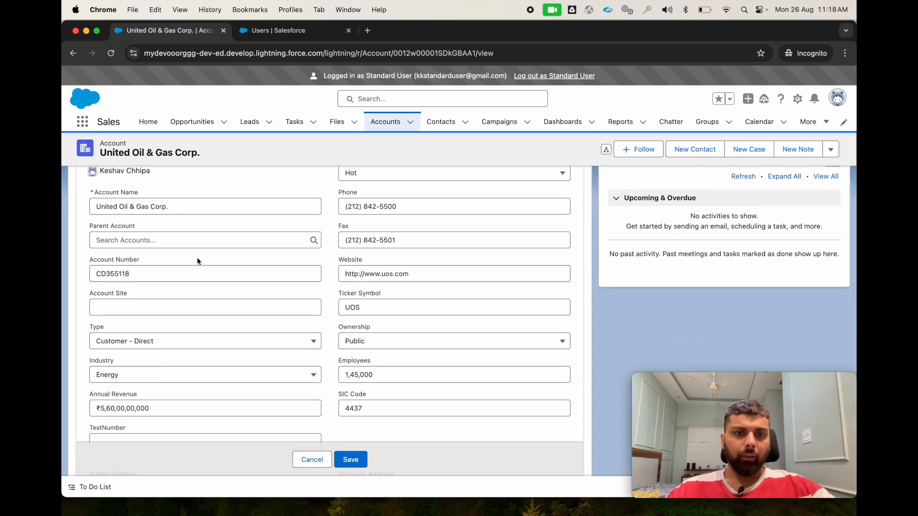
click(361, 341)
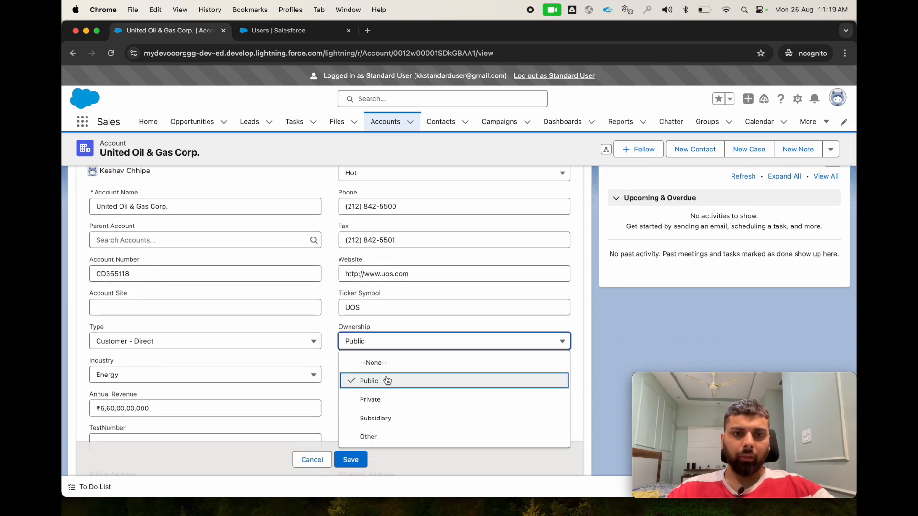
click(177, 305)
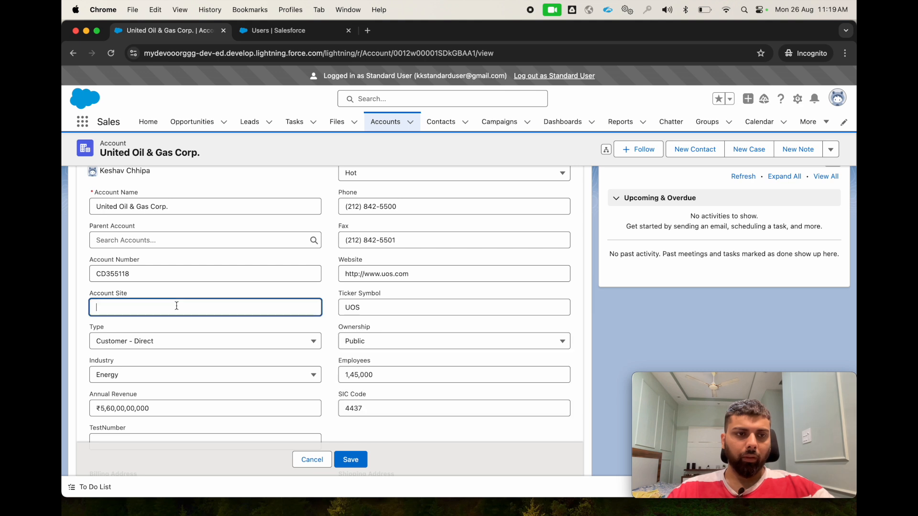
click(174, 342)
click(176, 379)
scroll(176, 380, down, 3)
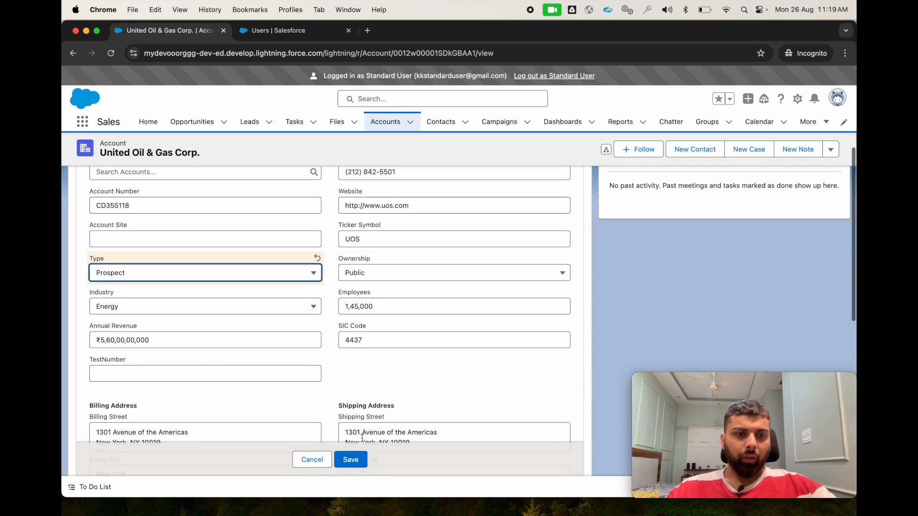
click(351, 460)
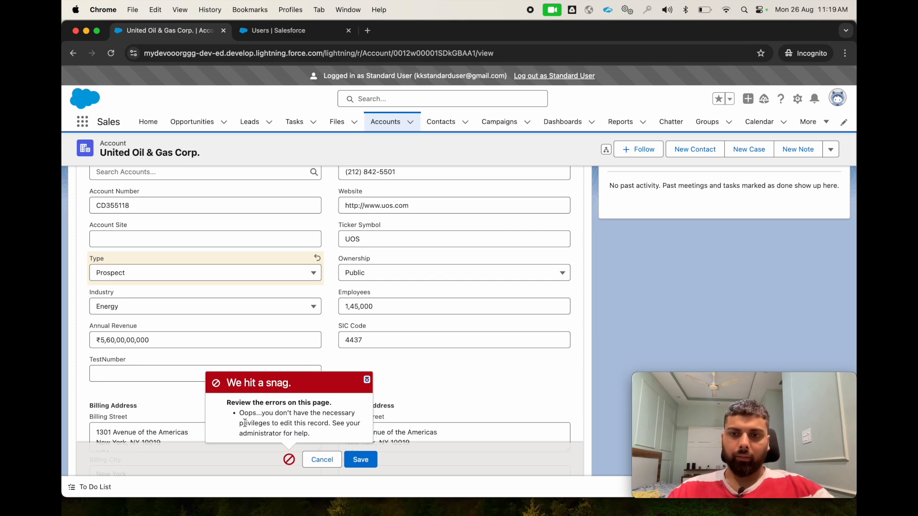
click(319, 460)
scroll(321, 303, up, 5)
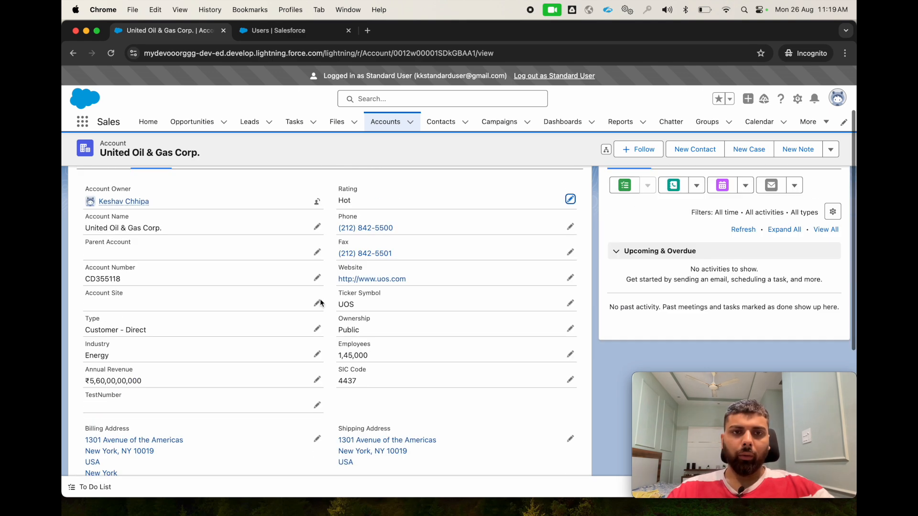
- Return to the administrator's Sharing Settings and review the organization-wide defaults
click(385, 122)
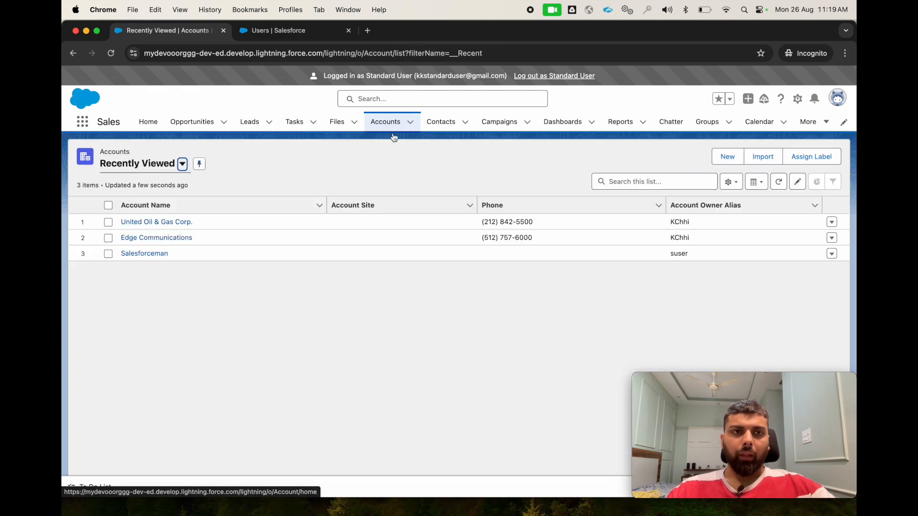
key(ctrl+Up)
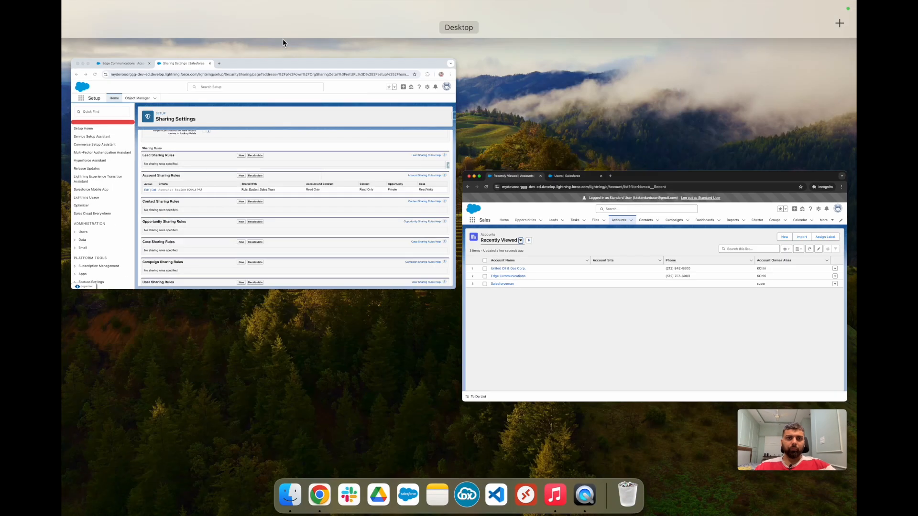
click(339, 194)
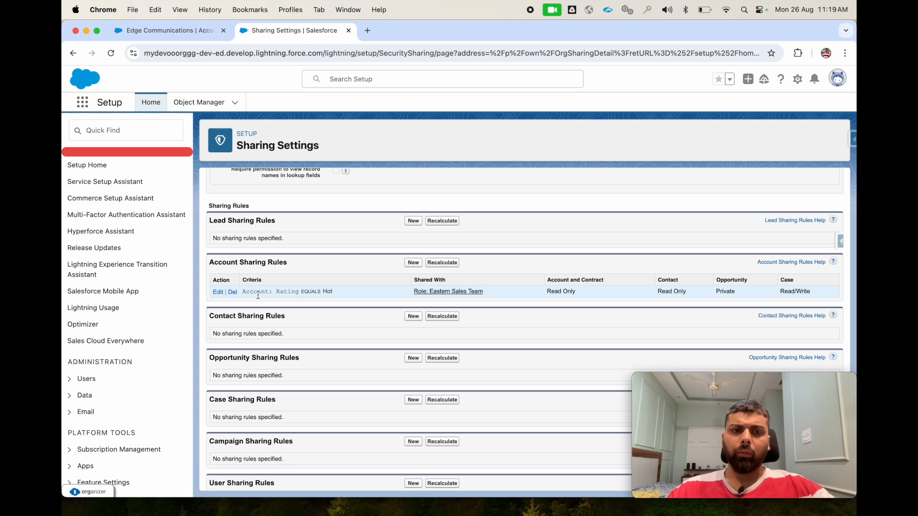
scroll(258, 295, up, 15)
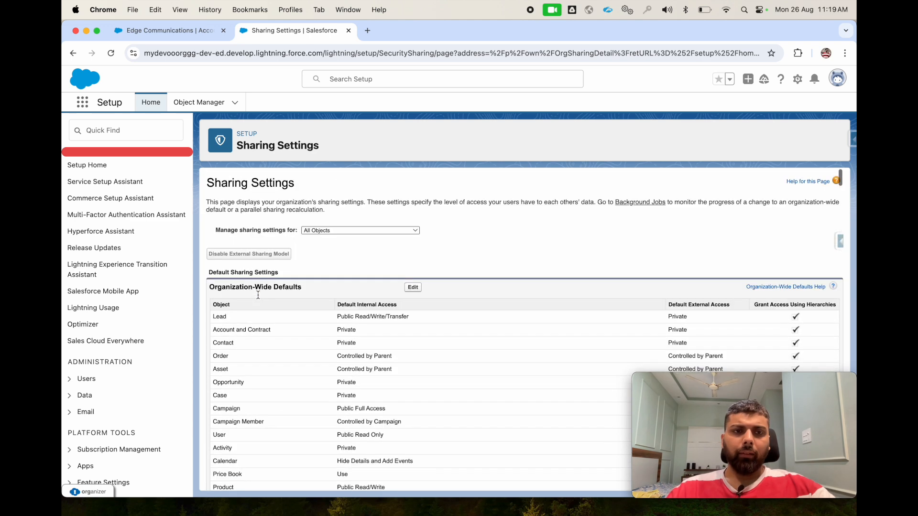
scroll(288, 325, down, 4)
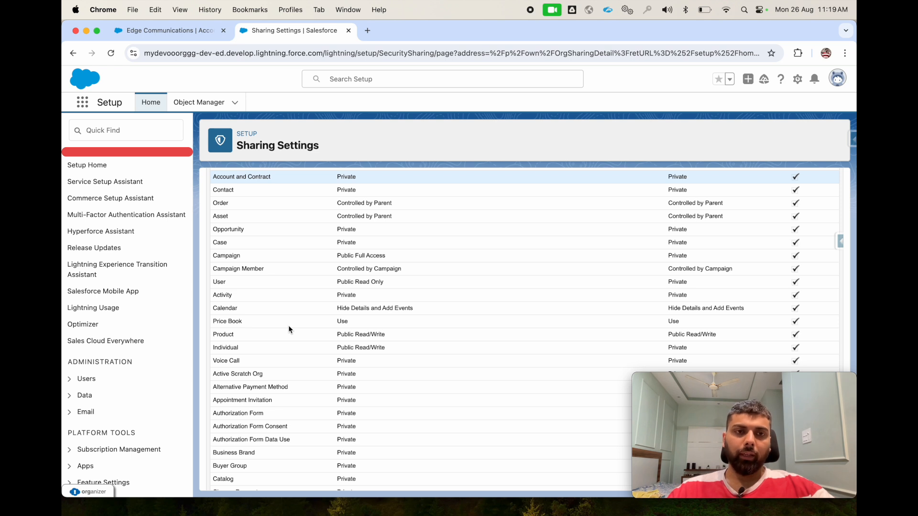
scroll(289, 325, up, 3)
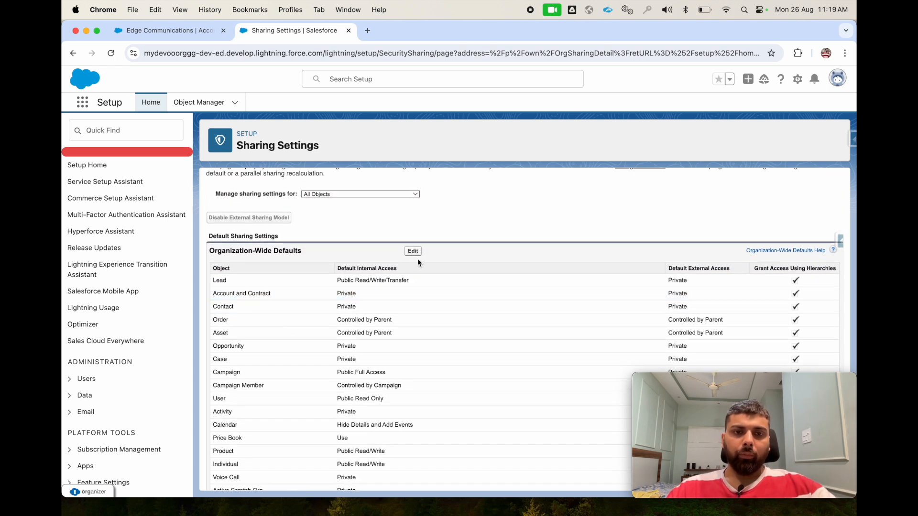
drag(209, 251, 305, 255)
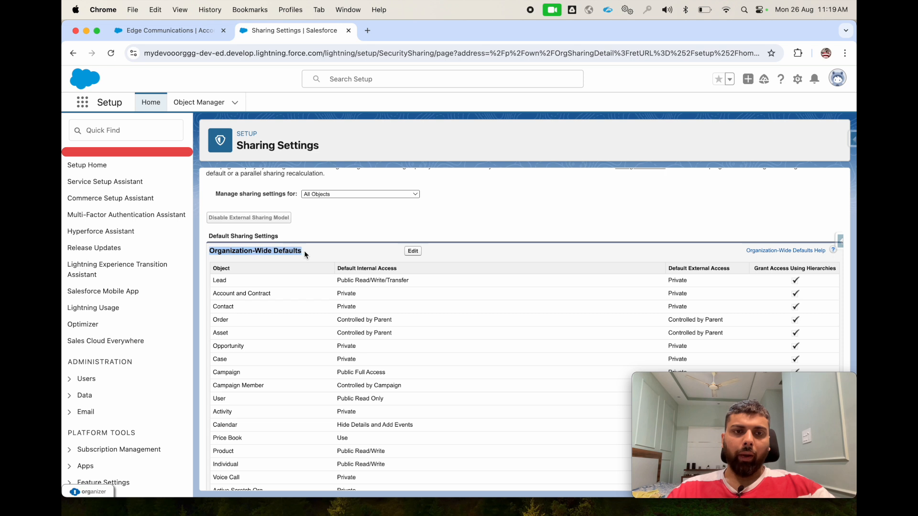
click(284, 258)
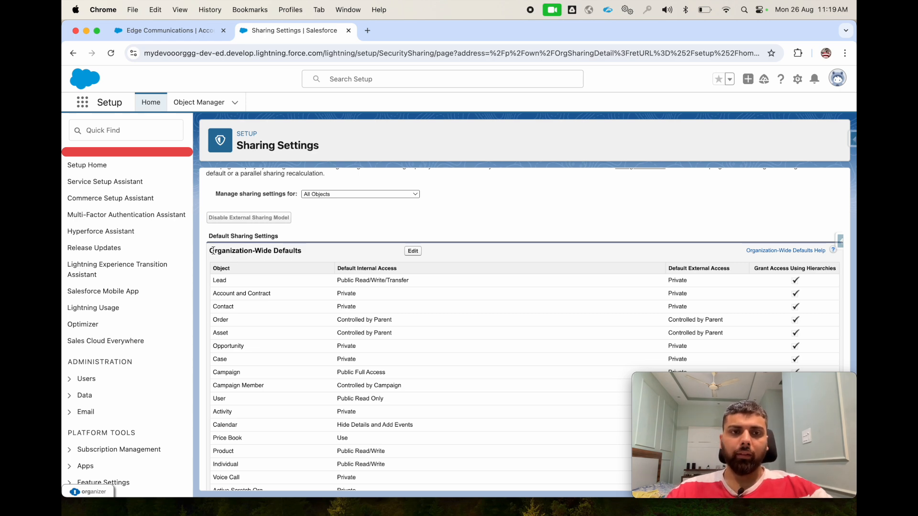
- Request a recalculation of the account sharing rules and cancel it at the confirmation
scroll(295, 250, down, 20)
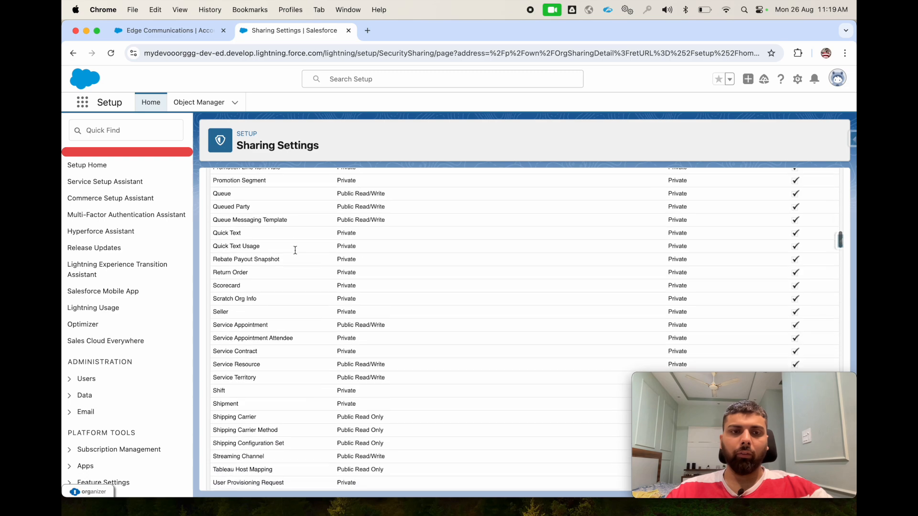
scroll(295, 251, up, 20)
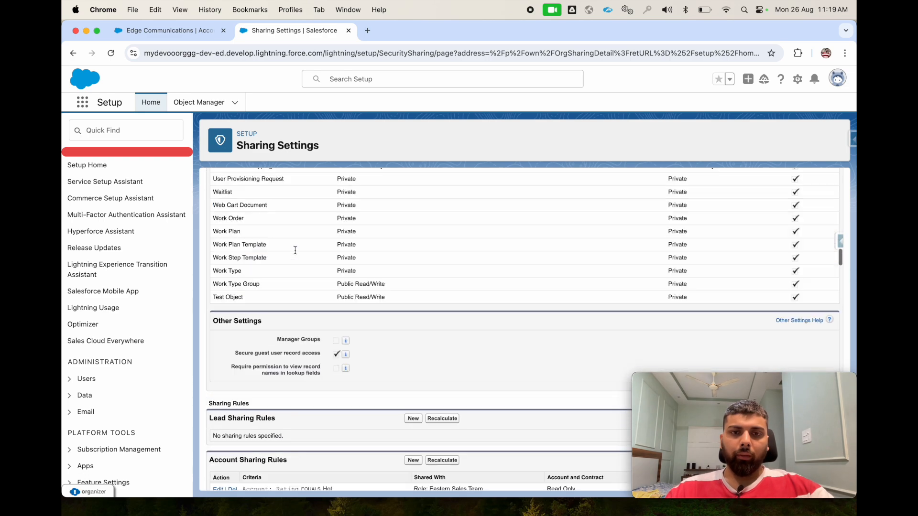
scroll(295, 251, down, 8)
scroll(295, 250, down, 4)
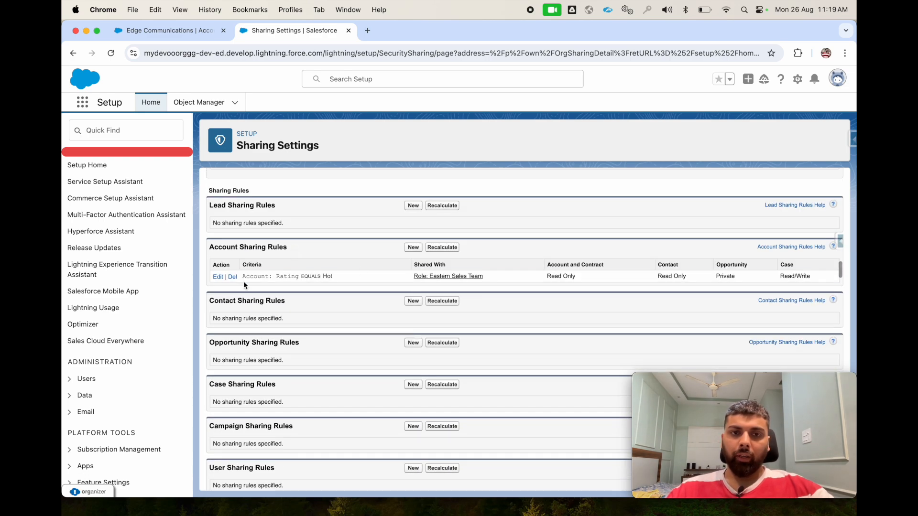
click(431, 248)
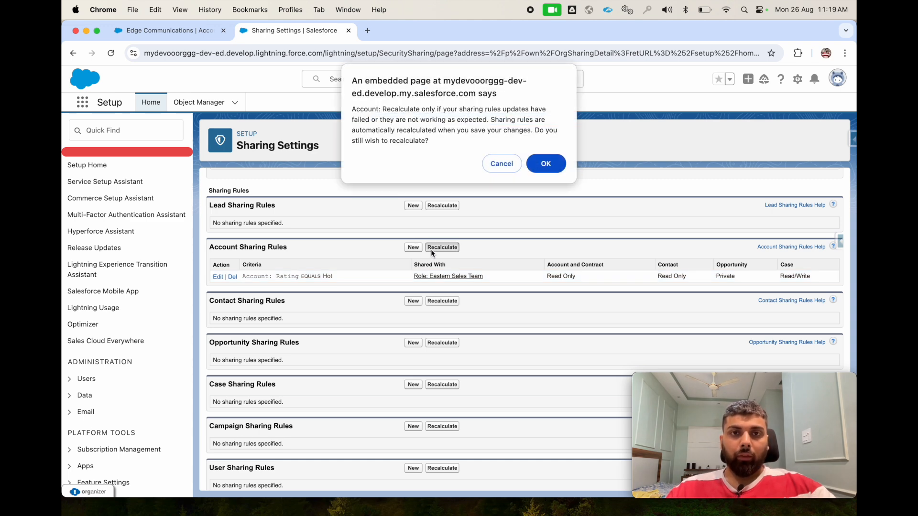
click(494, 169)
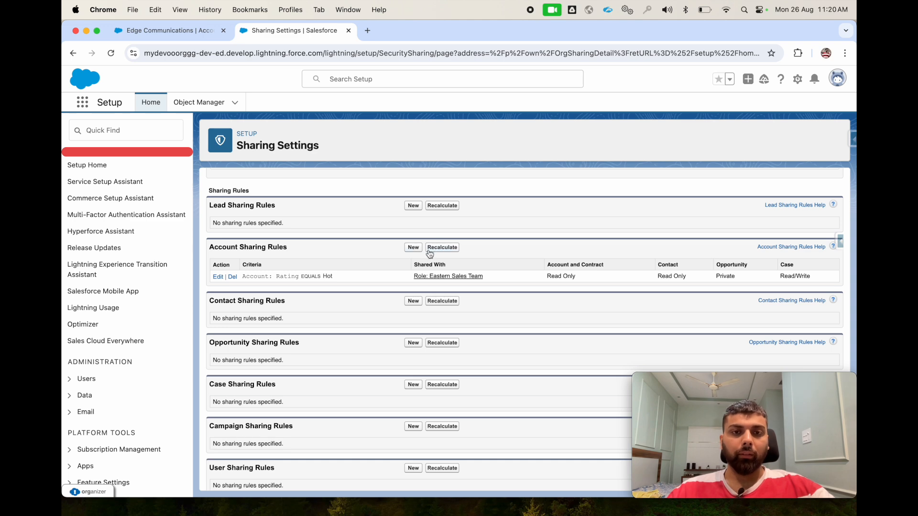
- Look through the sharing rule sections of the other objects in the Sharing Settings
scroll(365, 356, down, 10)
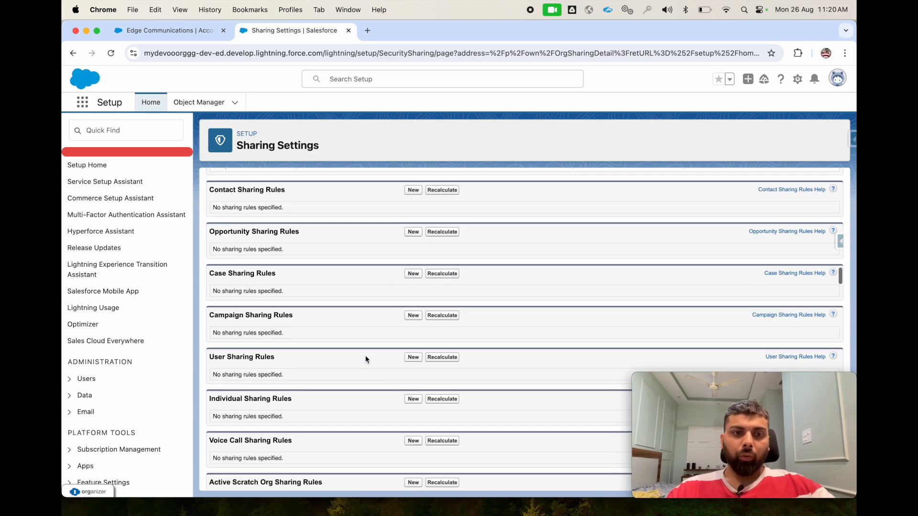
scroll(366, 353, down, 20)
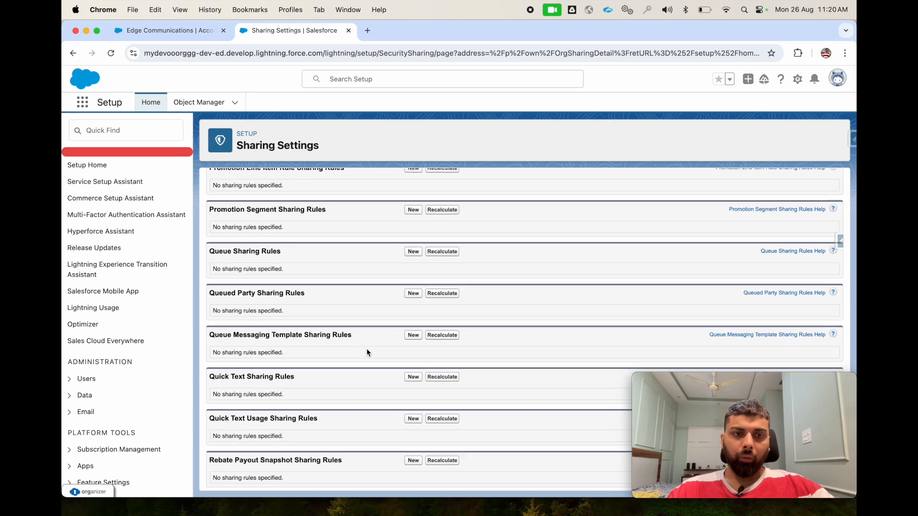
scroll(367, 352, down, 15)
scroll(366, 352, up, 20)
scroll(367, 353, up, 20)
scroll(367, 353, down, 12)
scroll(367, 353, down, 10)
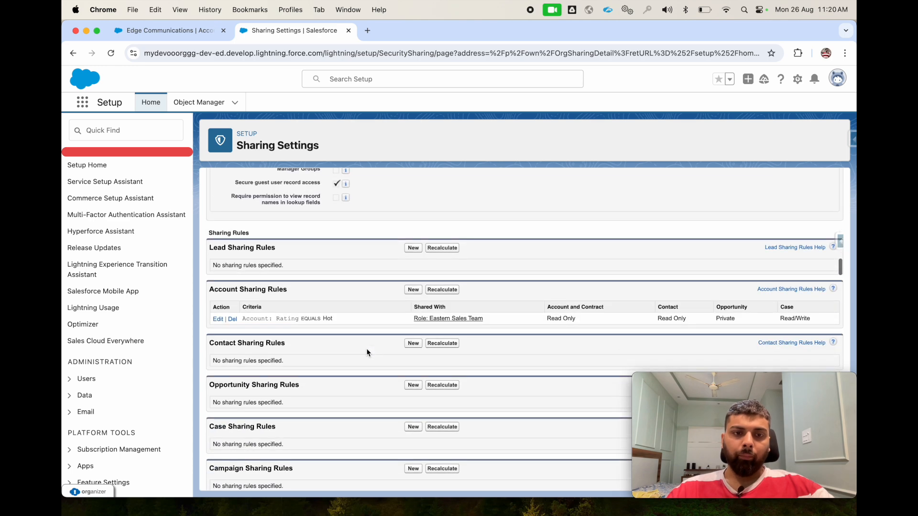